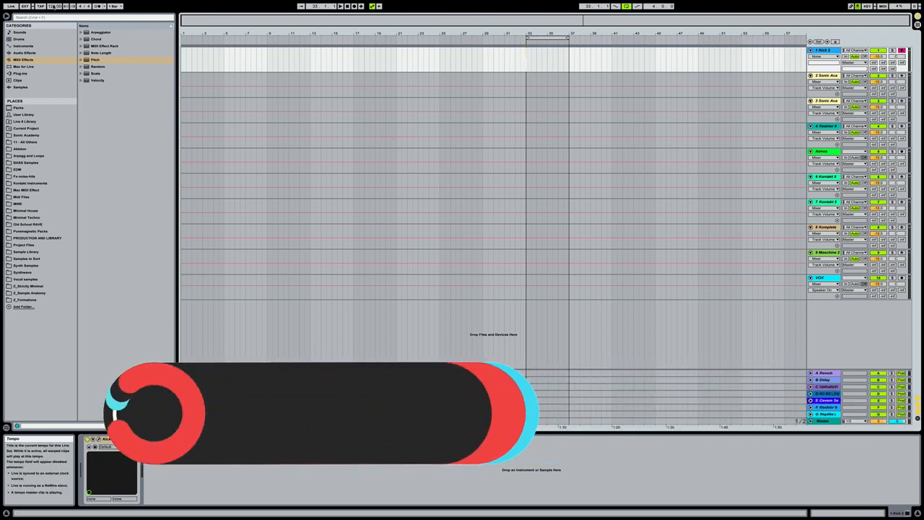
Set the project tempo to 125 BPM and create an empty four-bar MIDI clip on the Kick 2 track from bar 33 to 37.
drag(55, 6, 55, 1)
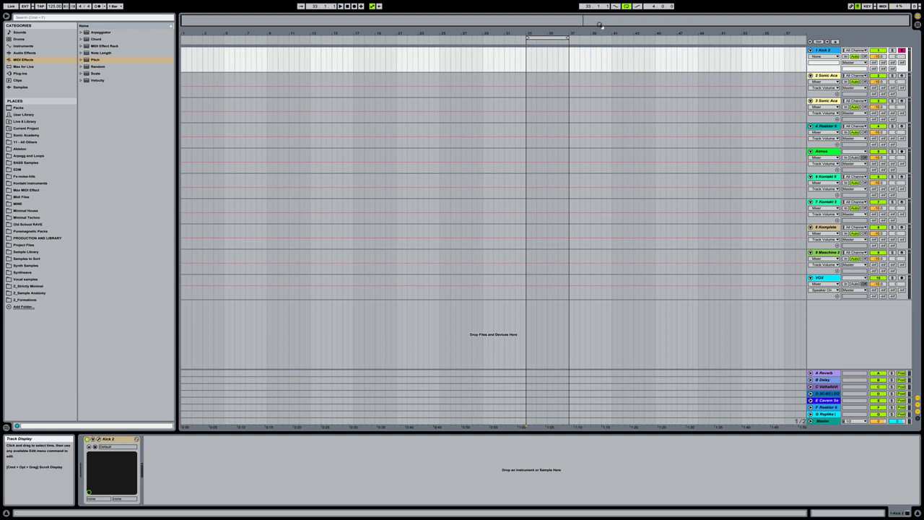
click(820, 50)
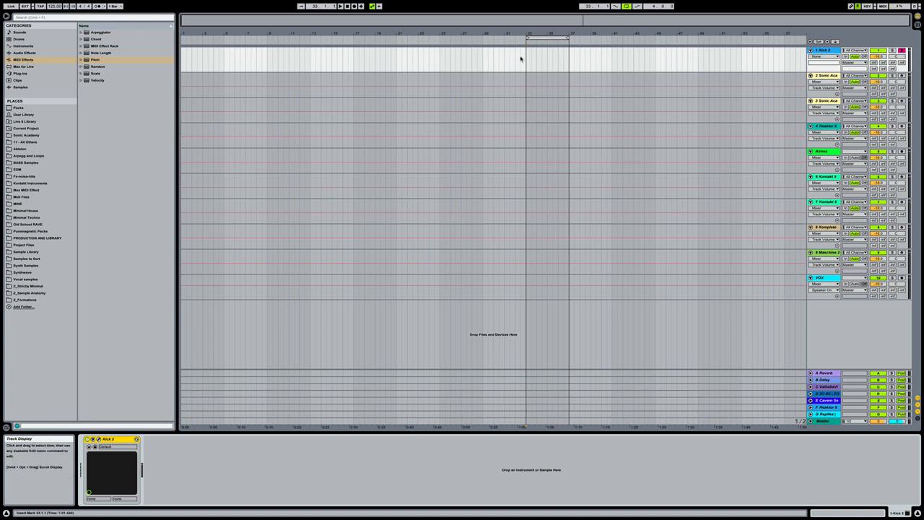
drag(525, 62, 569, 59)
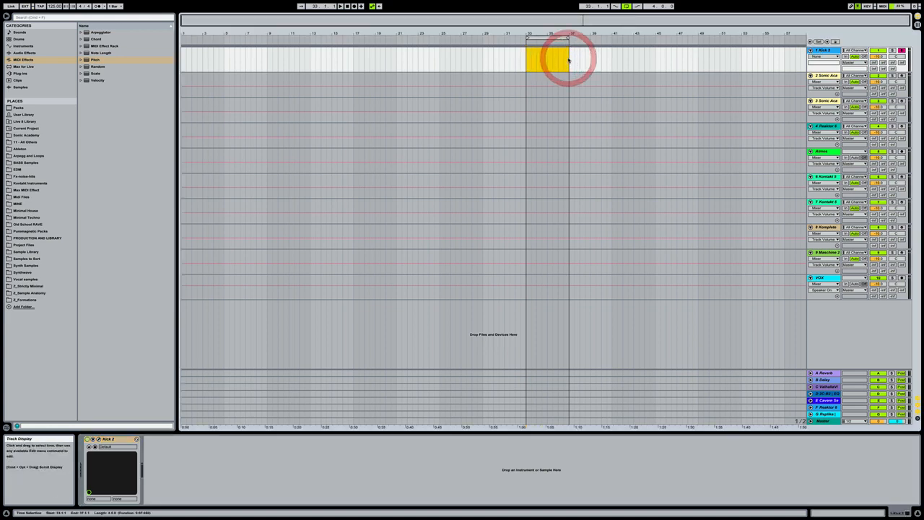
key(super+shift+m)
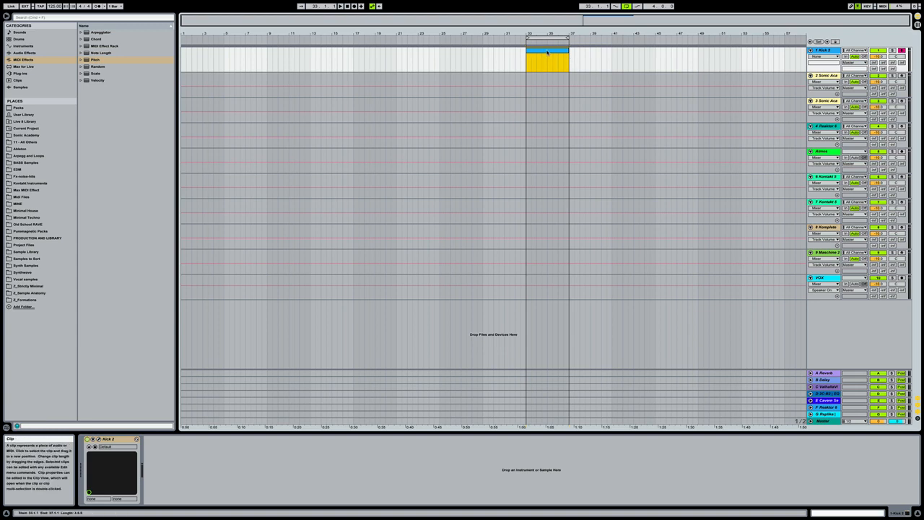
Fill the first bar of the new Kick 2 clip with four quarter-note C3 hits, one on every beat.
double_click(547, 53)
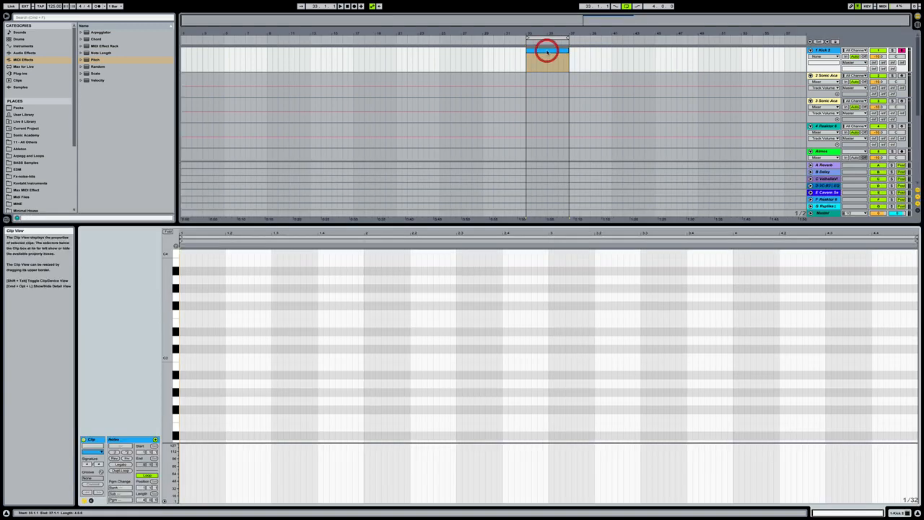
double_click(181, 358)
drag(191, 358, 206, 384)
key(super+d)
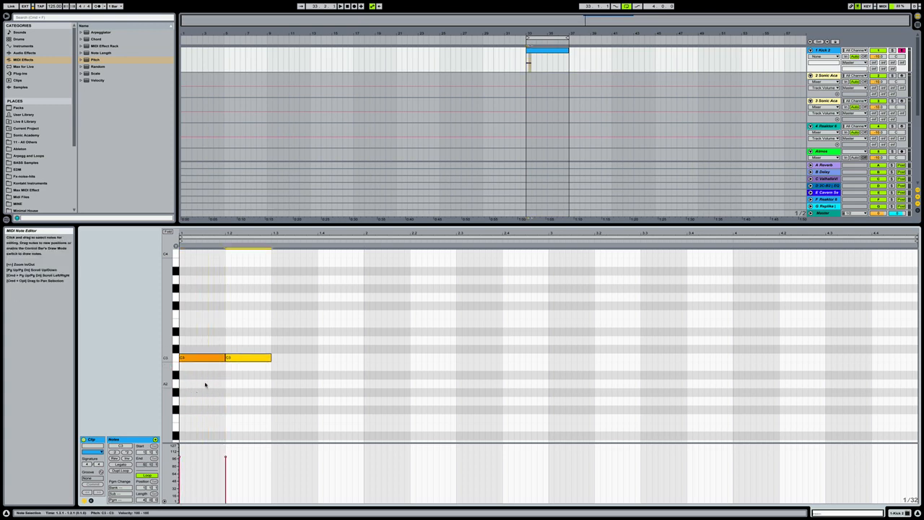
key(super+d)
key(super+d)
key(space)
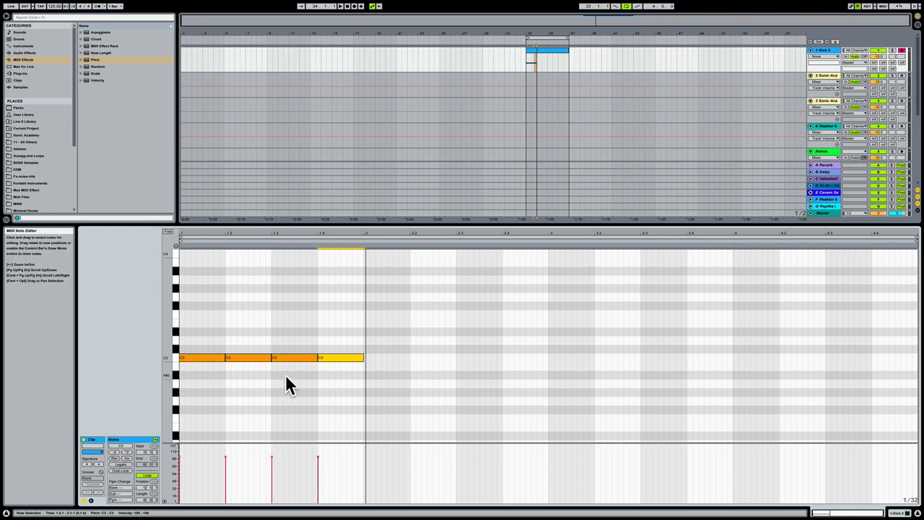
Raise the velocity of all four C3 notes to the maximum of 127.
drag(233, 366, 361, 284)
drag(338, 381, 145, 323)
drag(209, 392, 348, 311)
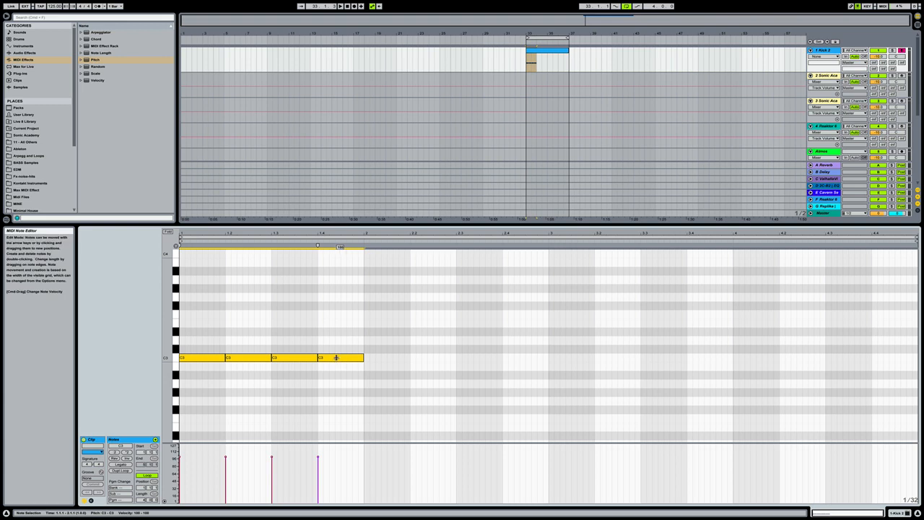
mouse_move(336, 357)
mouse_down()
mouse_move(335, 397)
mouse_move(335, 340)
mouse_up()
click(359, 333)
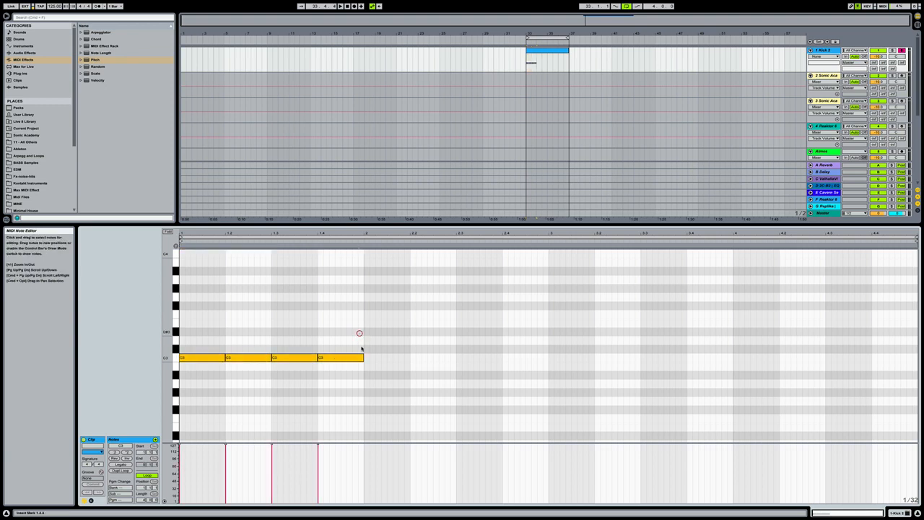
Duplicate the one-bar C3 note pattern until it fills all four bars of the clip.
key(ctrl+a)
key(ctrl+d)
key(ctrl+d)
key(ctrl+d)
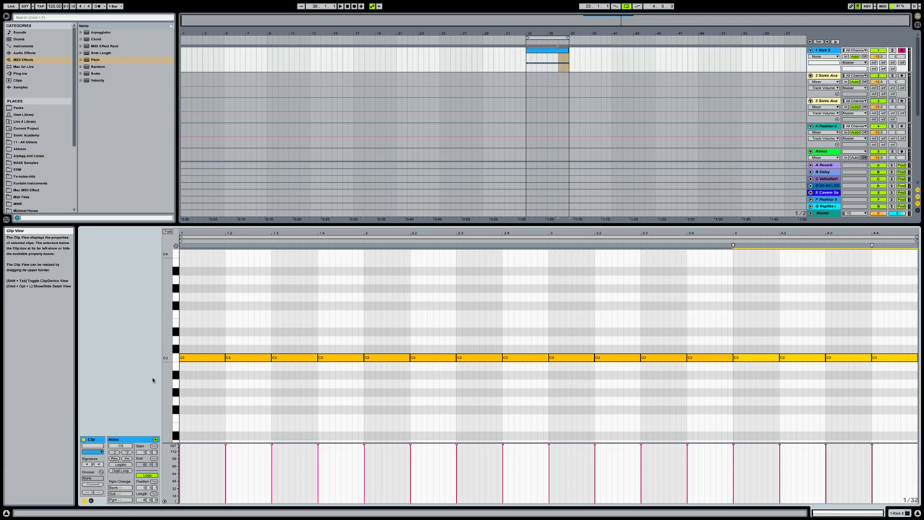
Switch from the clip's note editor to the track's devices and open the Kick 2 plug-in window.
key(ctrl+alt+l)
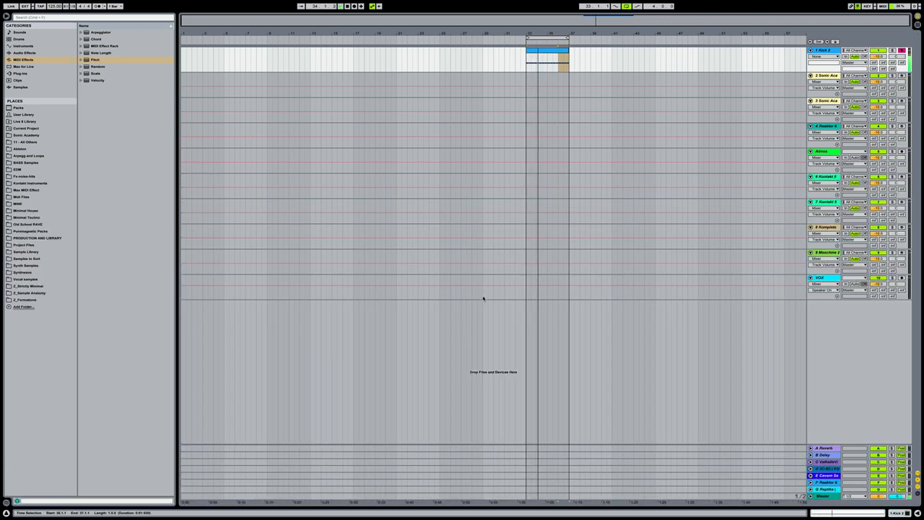
key(ctrl+alt+l)
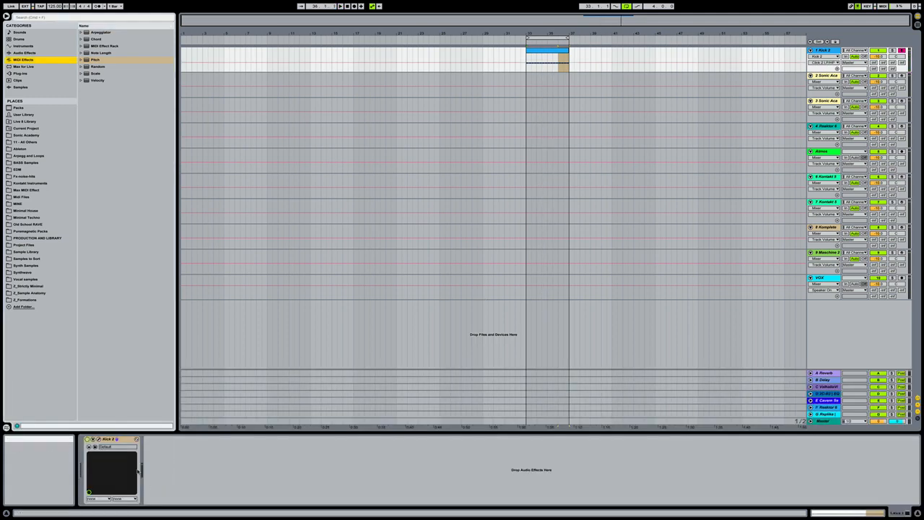
click(97, 438)
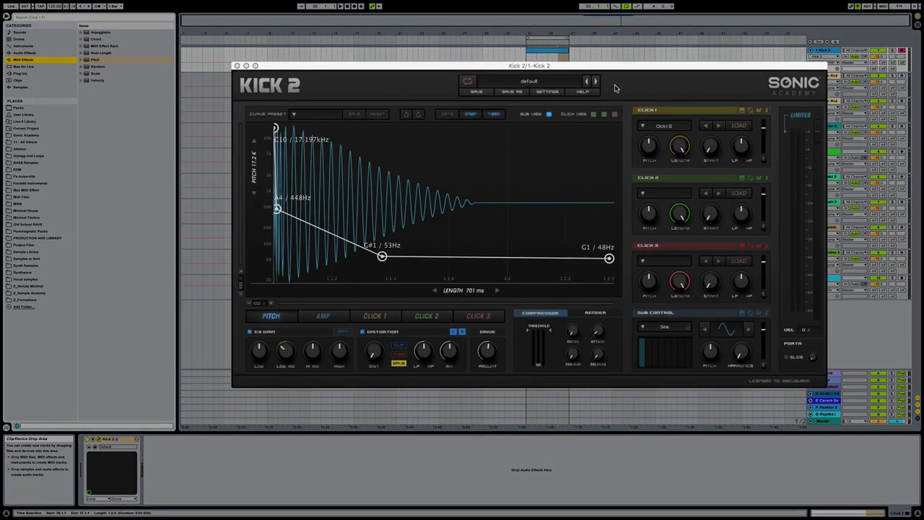
Browse Kick 2's factory preset categories, including House, Hard House and Trance 138, ending on the Techno presets.
click(530, 82)
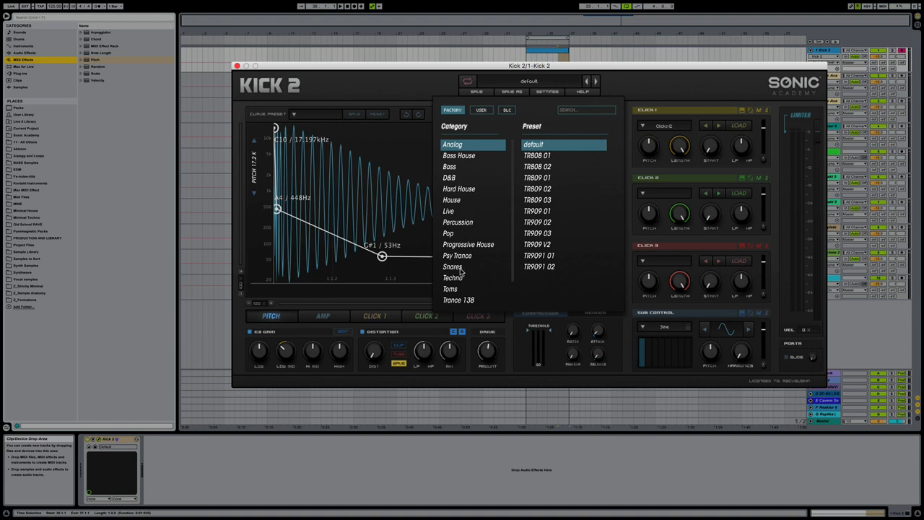
click(469, 147)
scroll(481, 221, down, 2)
click(470, 252)
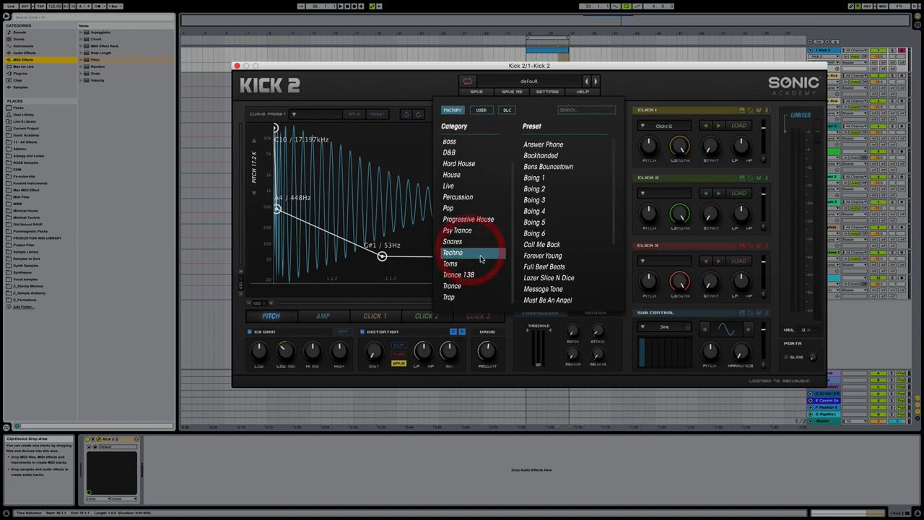
click(465, 175)
scroll(493, 187, up, 2)
scroll(493, 187, up, 1)
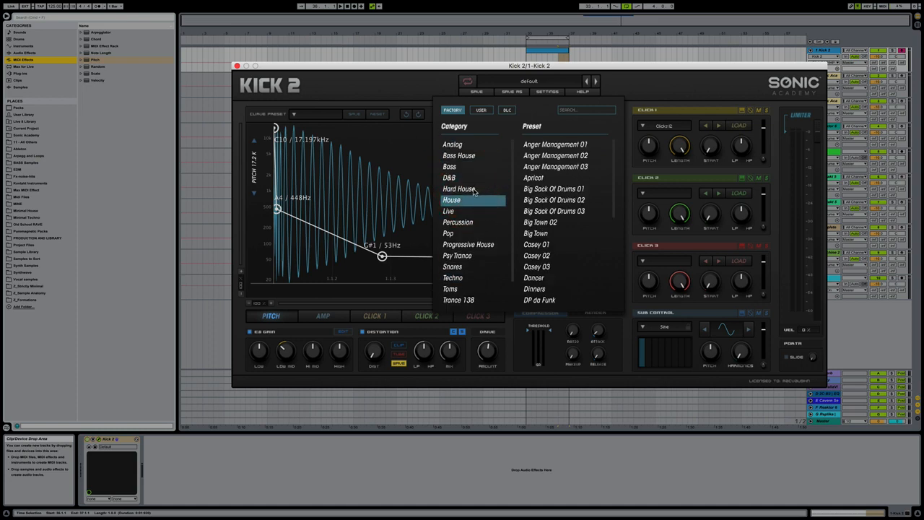
click(468, 156)
click(470, 189)
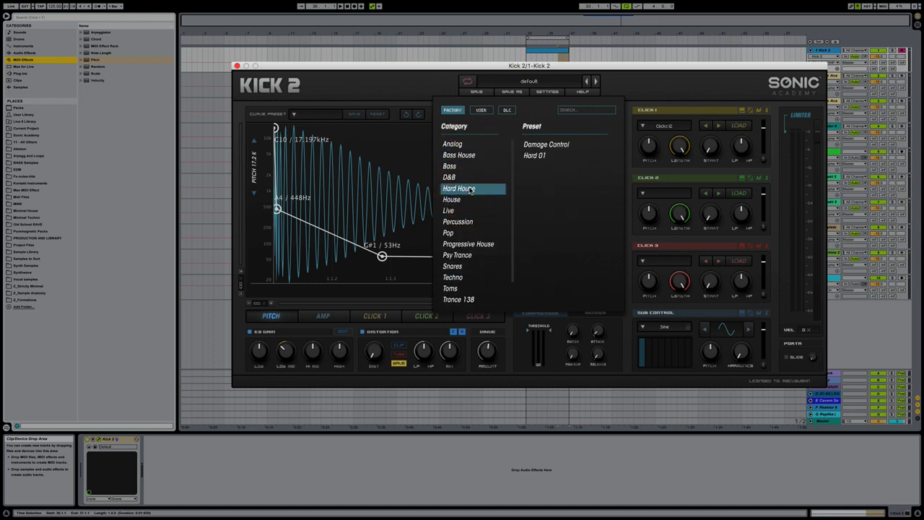
scroll(485, 187, down, 2)
click(468, 275)
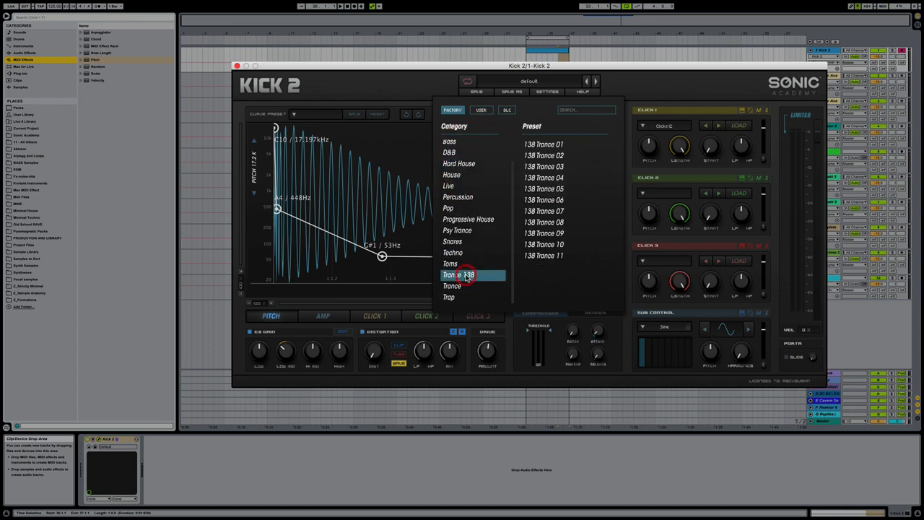
click(465, 253)
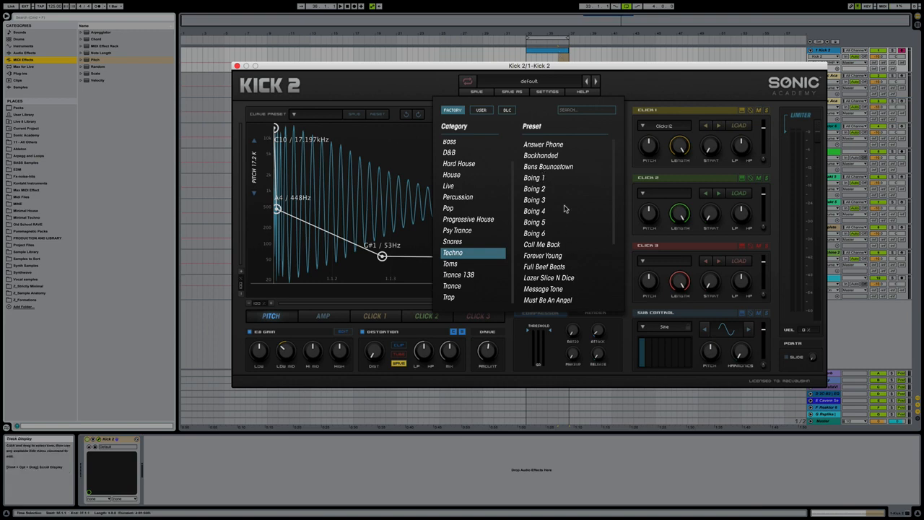
scroll(574, 269, down, 4)
scroll(567, 207, up, 4)
Audition the Techno presets Answer Phone, Backhanded, Call Me Back, Full Beef Beats, Pressure Cooker and You Got Rust while the kick clip plays.
click(547, 50)
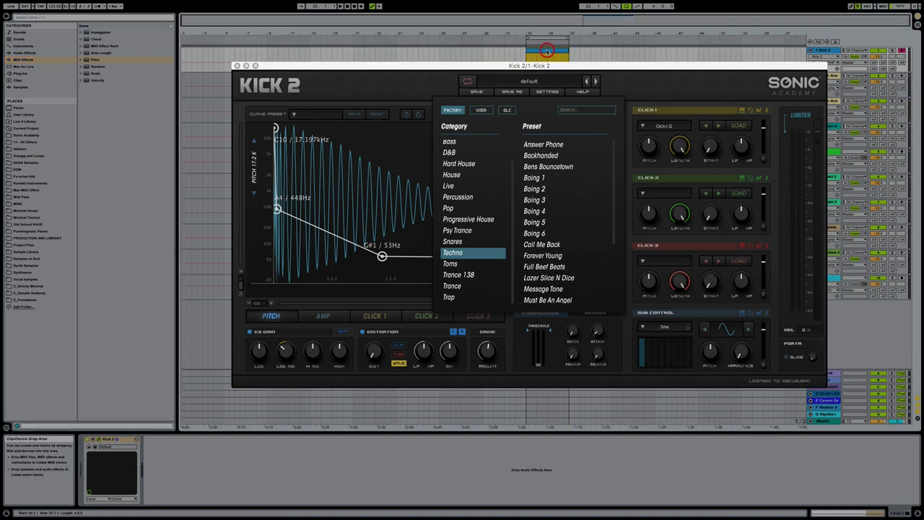
click(567, 150)
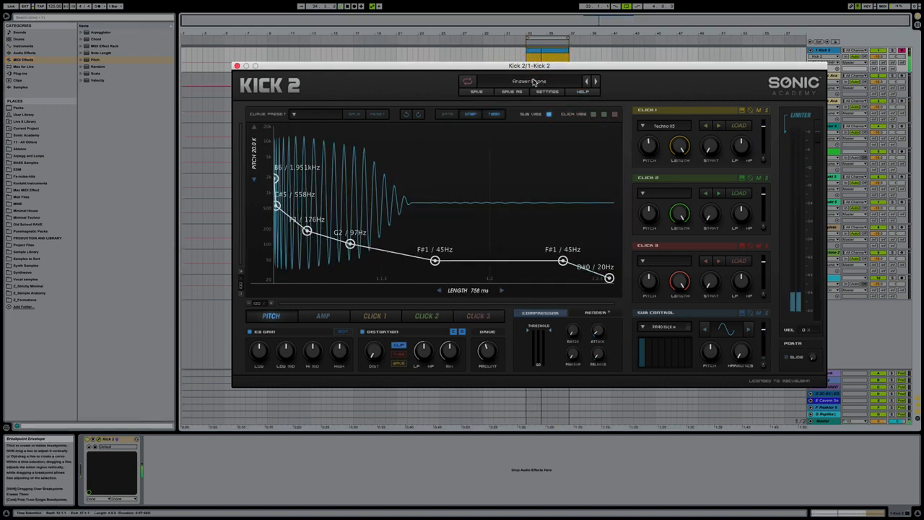
click(529, 81)
click(550, 157)
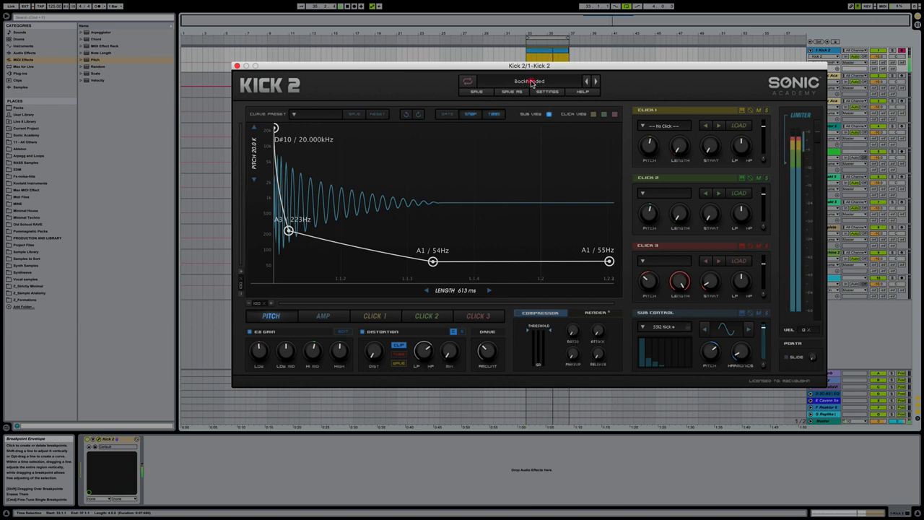
click(529, 81)
click(548, 245)
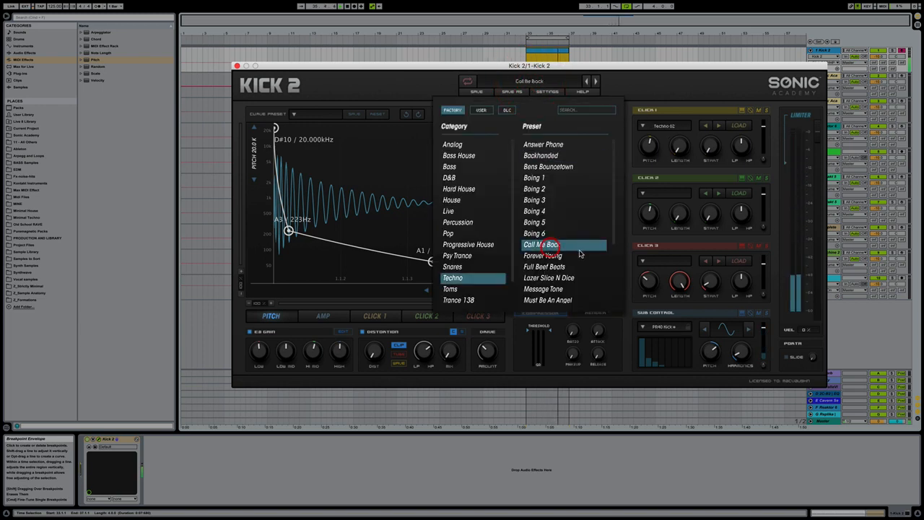
click(528, 82)
click(567, 266)
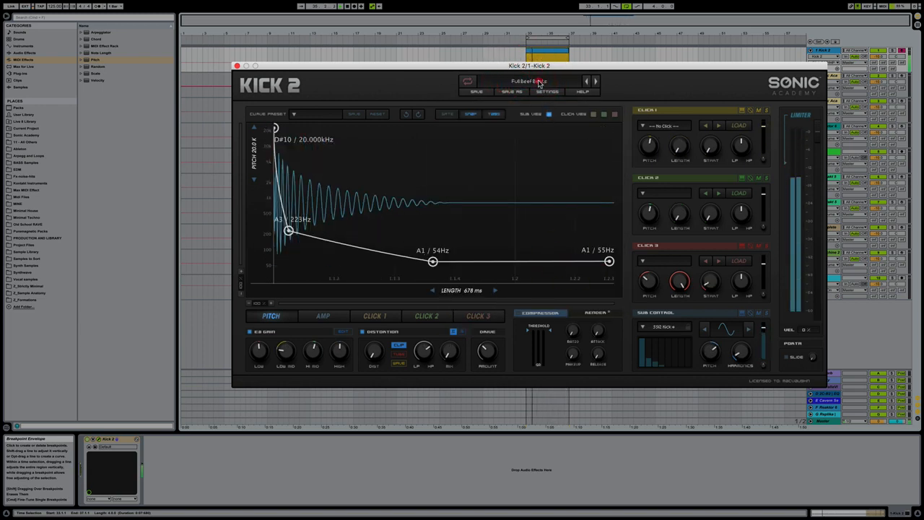
click(530, 81)
click(561, 231)
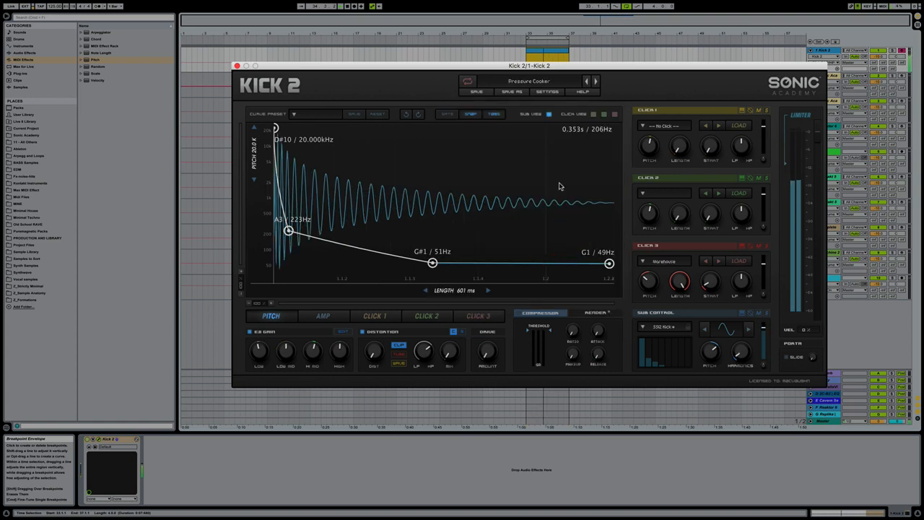
click(529, 80)
click(554, 296)
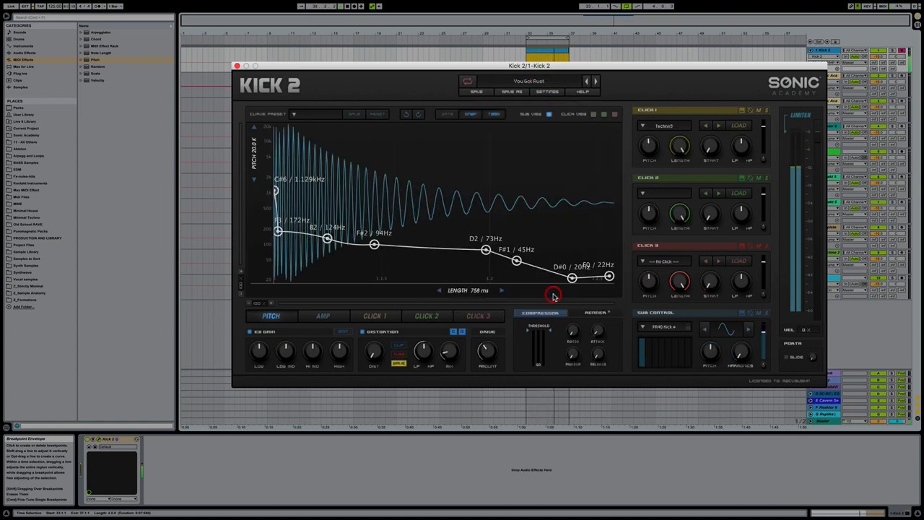
Compare the Techno presets Umek 01 and Umek 02, and keep Umek 01 loaded.
click(529, 80)
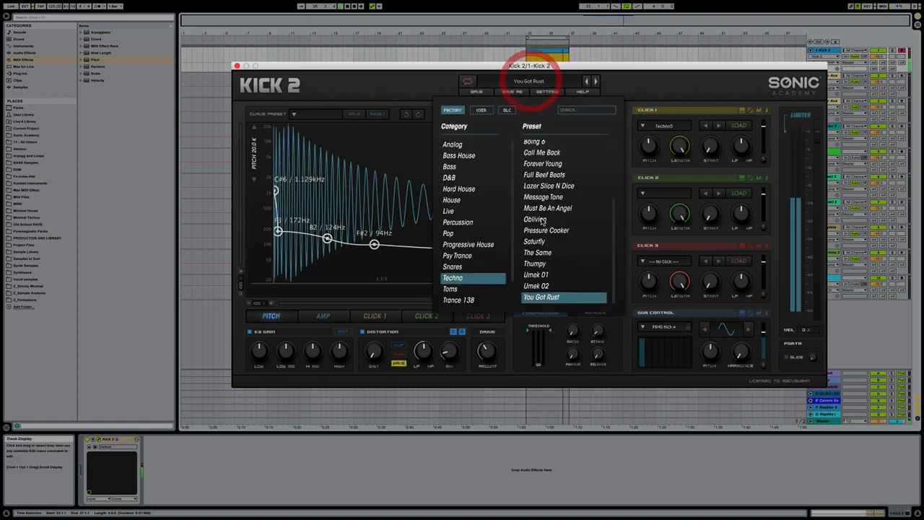
click(542, 274)
click(595, 83)
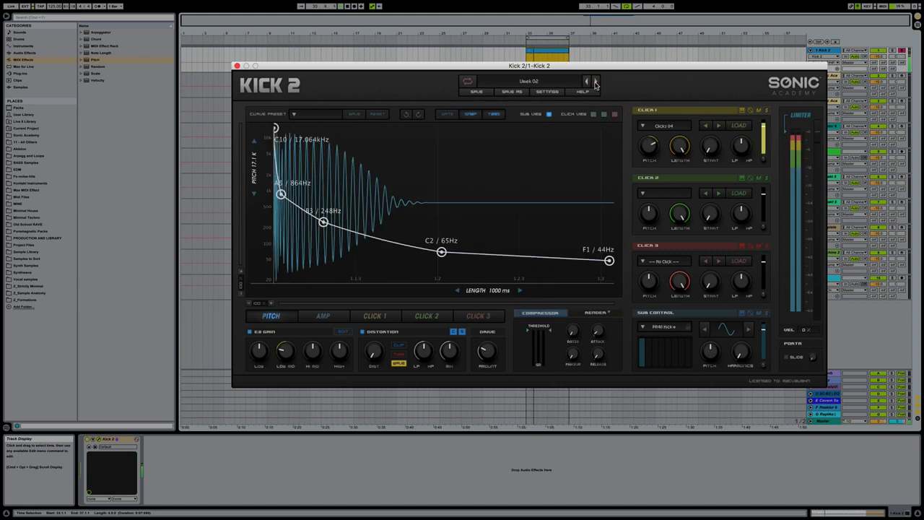
click(587, 82)
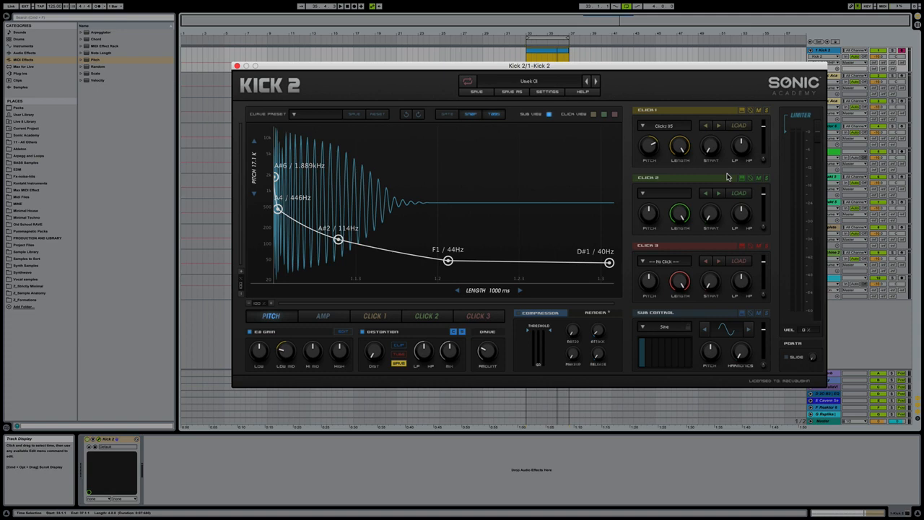
Solo the Click 1 layer to hear it on its own, and turn the solo off again.
click(767, 110)
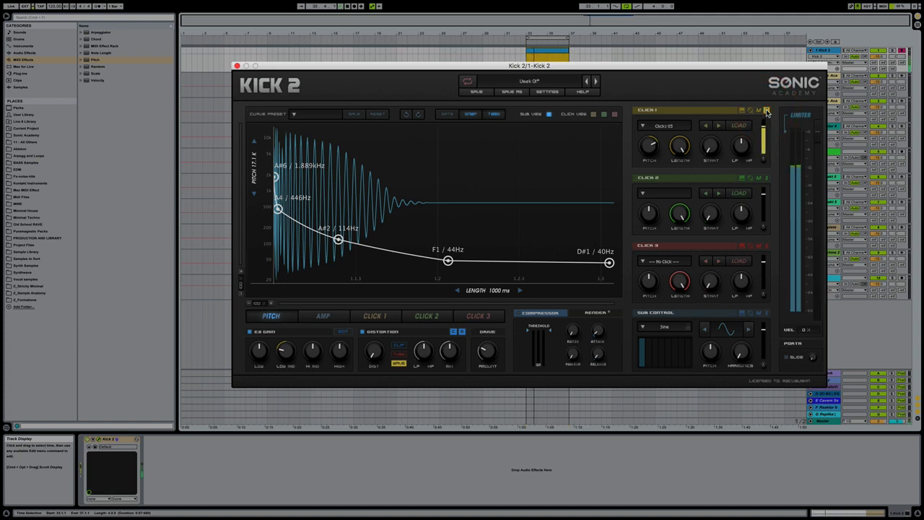
click(766, 110)
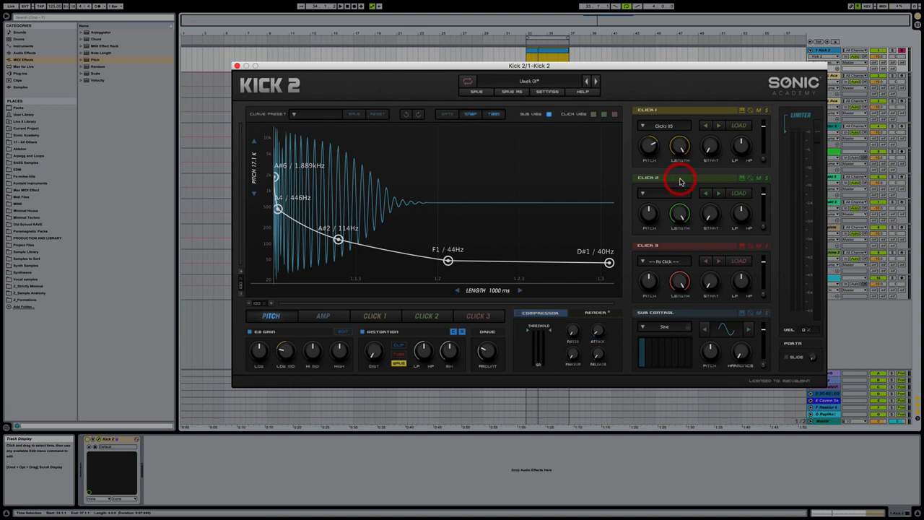
Load the factory Reverb sample AMS P 01 into the Click 2 layer.
click(643, 193)
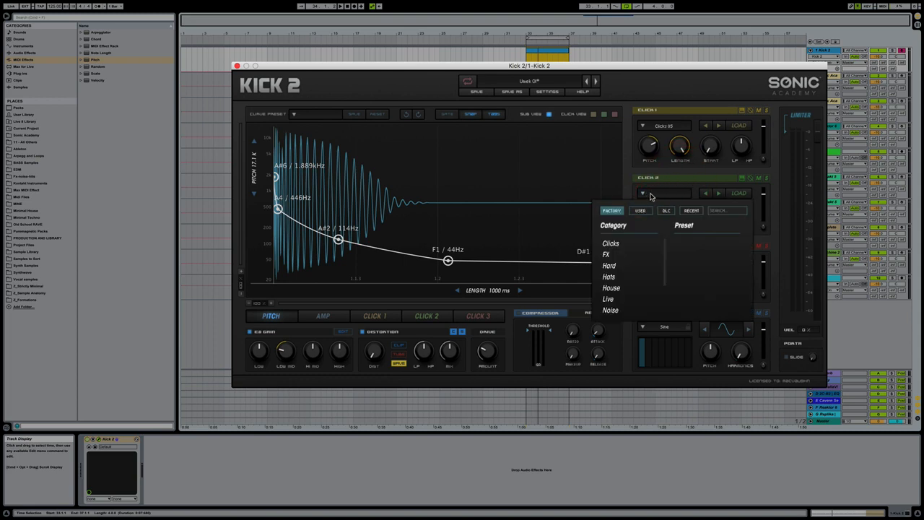
scroll(620, 263, down, 2)
scroll(633, 272, down, 2)
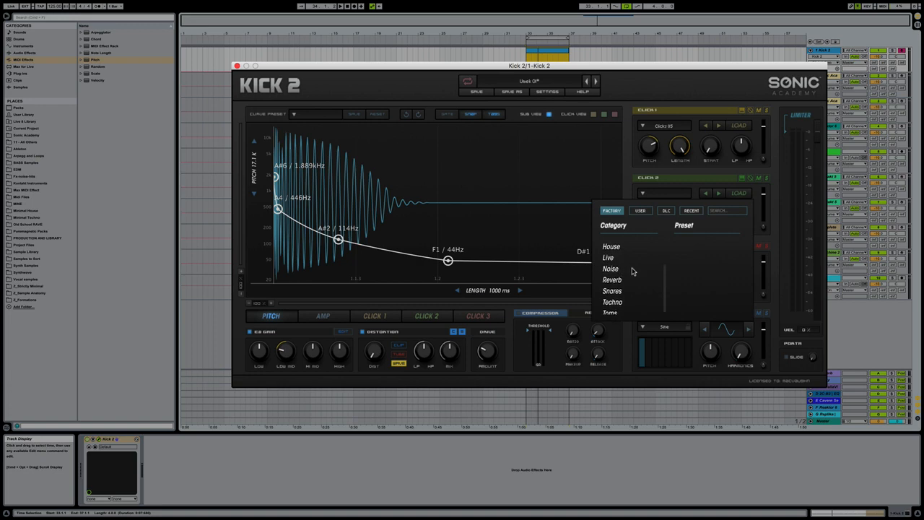
click(612, 280)
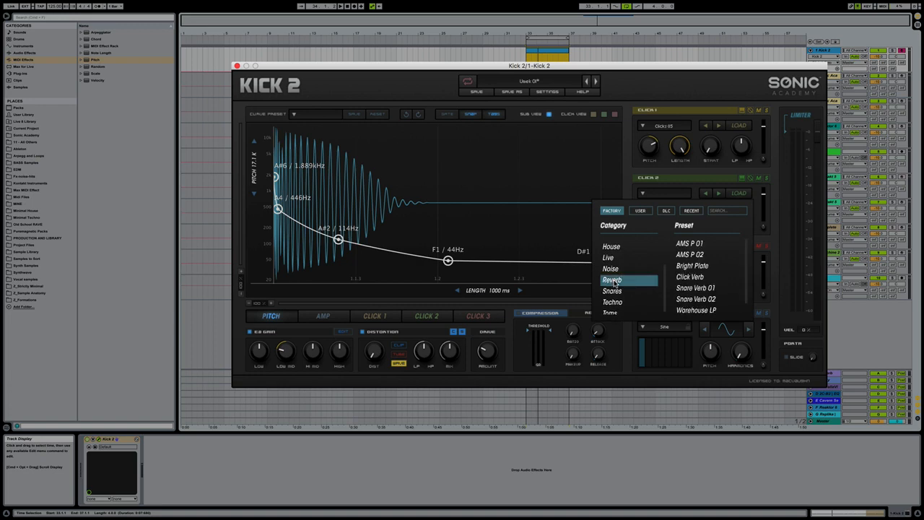
click(697, 244)
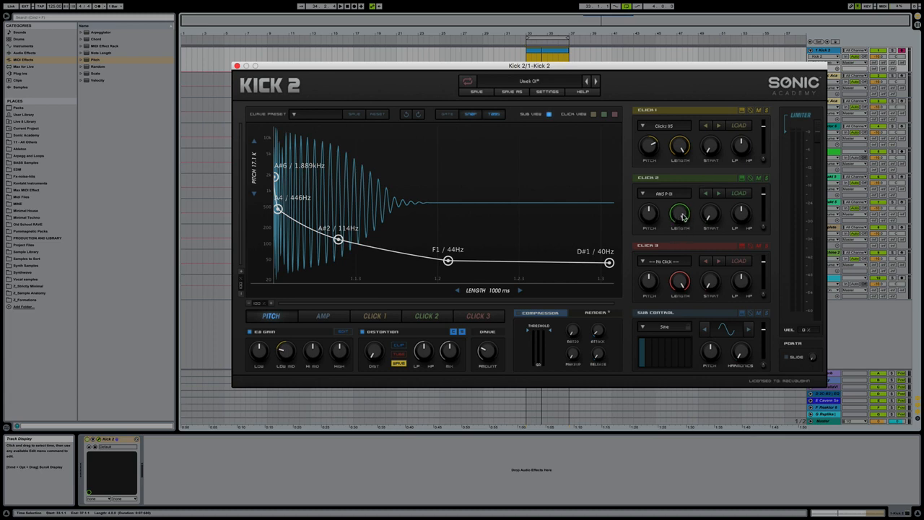
Shorten the Click 2 layer's length to a little under half and play the kick clip to check it.
drag(682, 217, 684, 320)
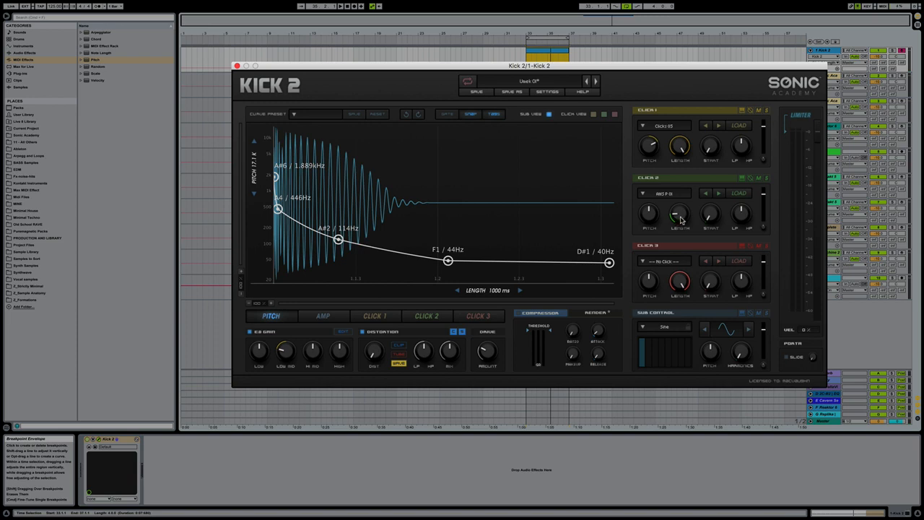
mouse_move(680, 219)
mouse_down()
mouse_move(681, 183)
mouse_move(681, 211)
mouse_up()
key(space)
key(space)
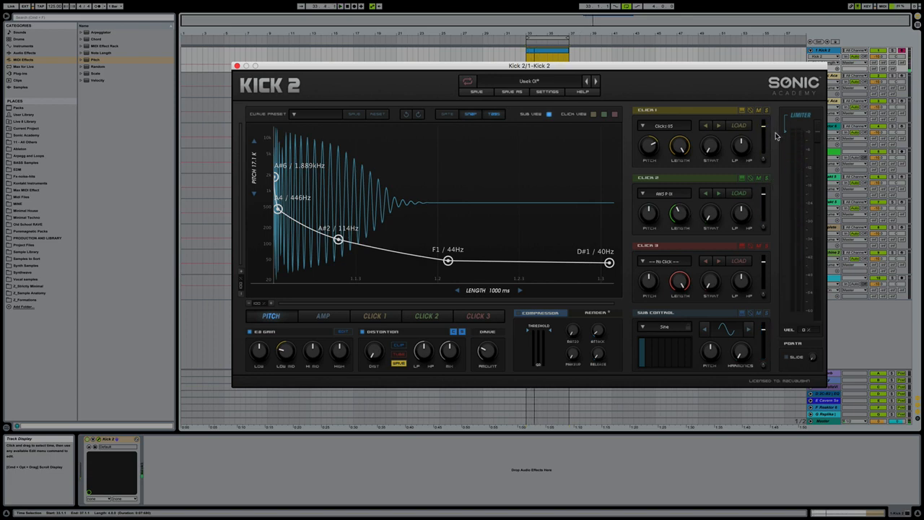
Solo Click 1 and Click 2 to compare the layers during playback, leaving only Click 2 soloed.
click(767, 110)
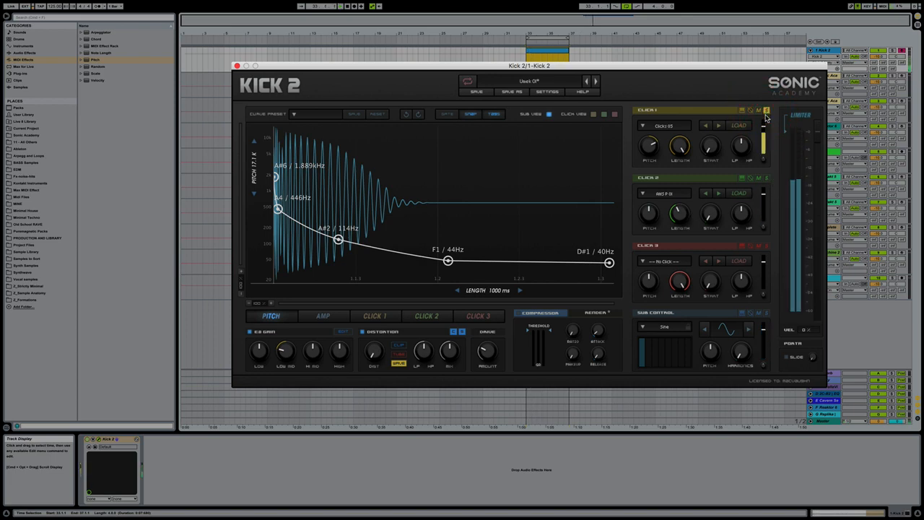
click(767, 178)
click(766, 111)
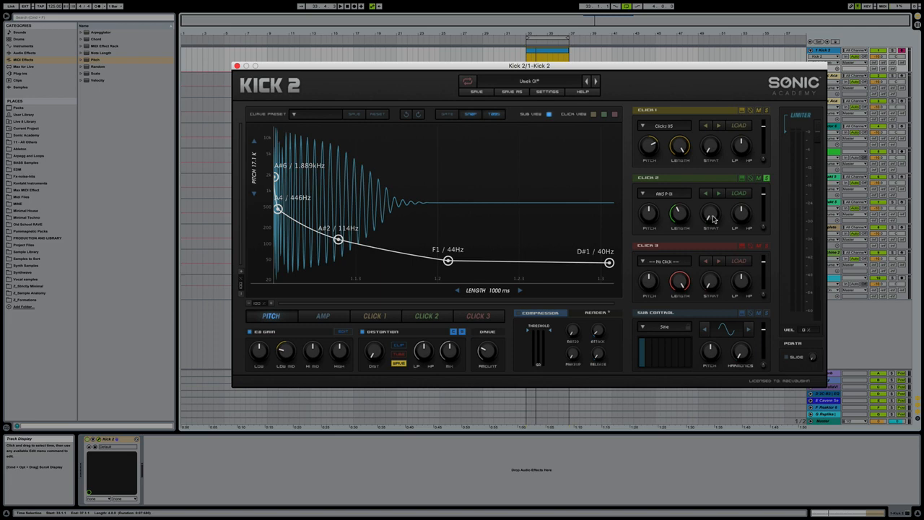
Move Click 2's sample start slightly later and turn its filter towards high-pass, and hear it back in the full kick with its solo off.
mouse_move(713, 219)
mouse_down()
mouse_move(711, 208)
mouse_move(718, 231)
mouse_move(712, 211)
mouse_up()
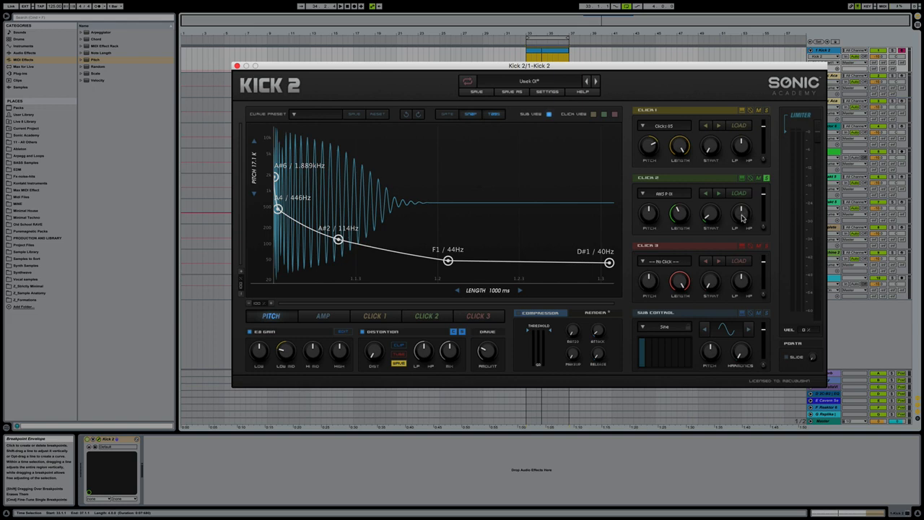
drag(745, 218, 744, 208)
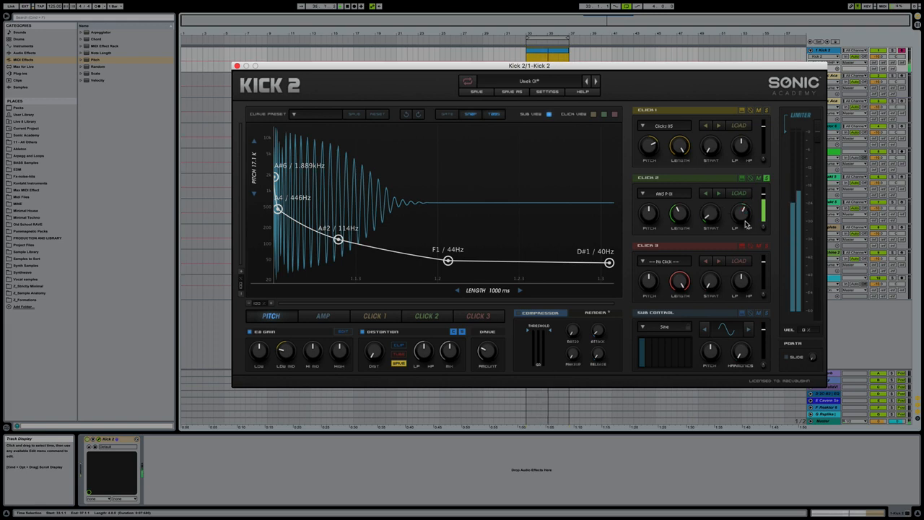
click(766, 177)
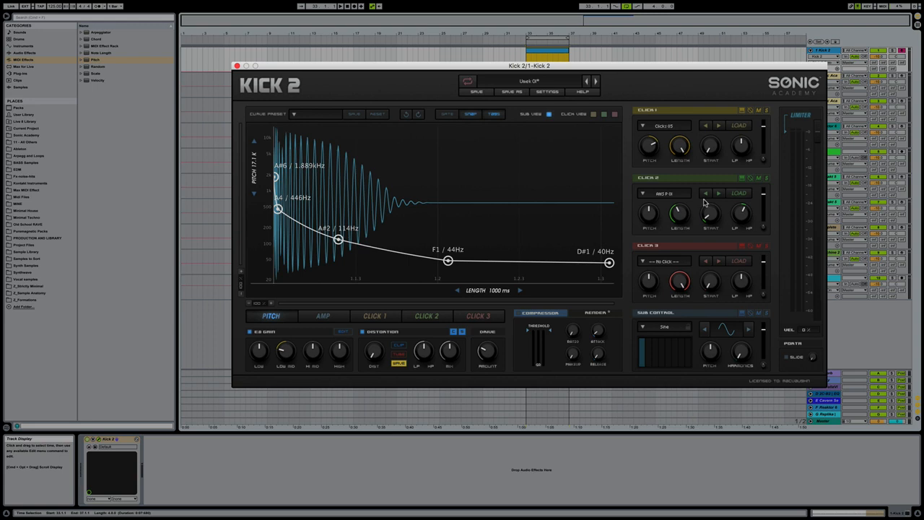
key(space)
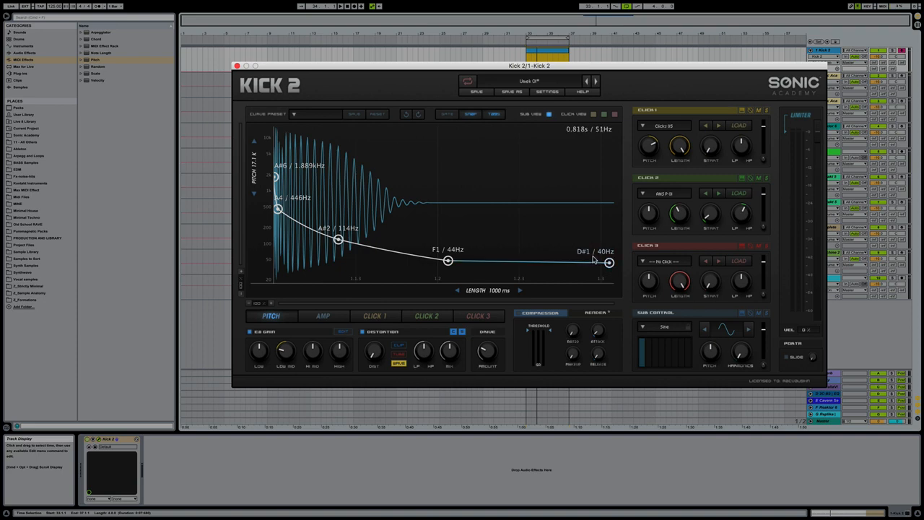
Arm the second track, tune the pitch envelope's first, second, fourth and last points to D6, D5, F#1 and D1, and close the Kick 2 window.
drag(609, 264, 609, 265)
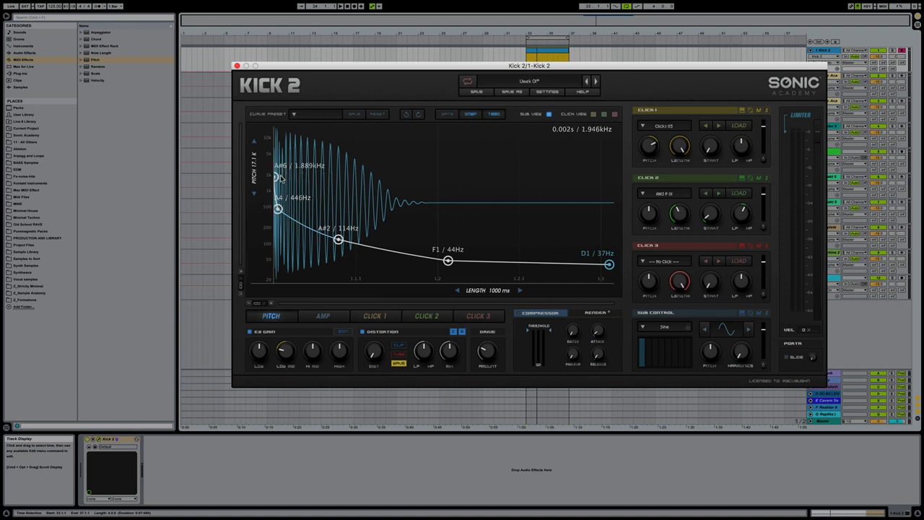
drag(277, 177, 276, 203)
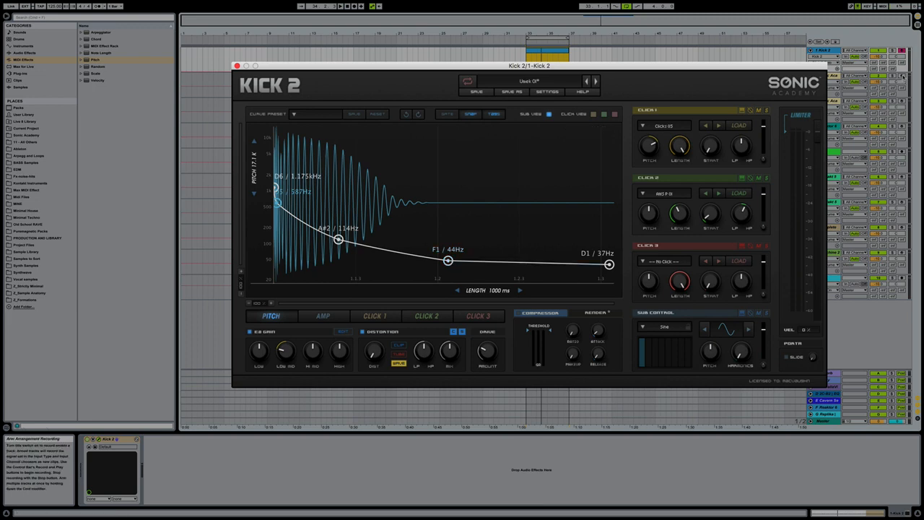
click(900, 75)
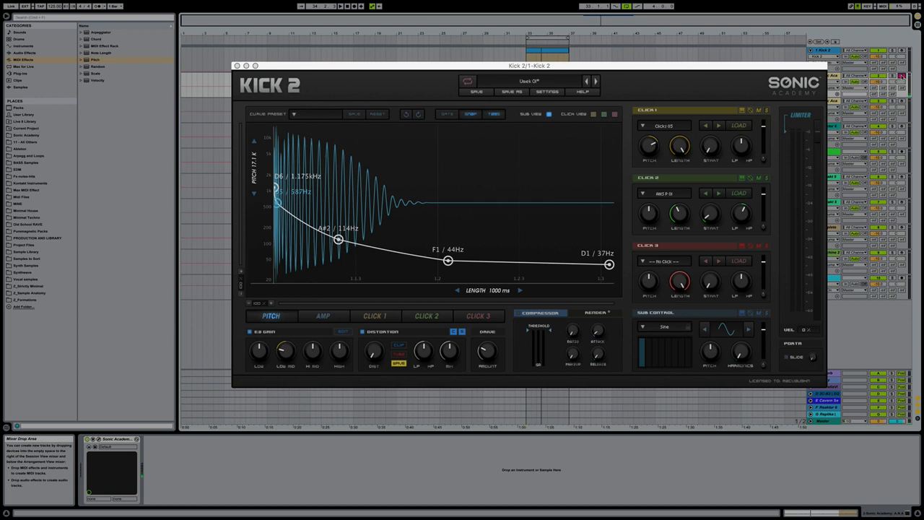
drag(448, 261, 447, 259)
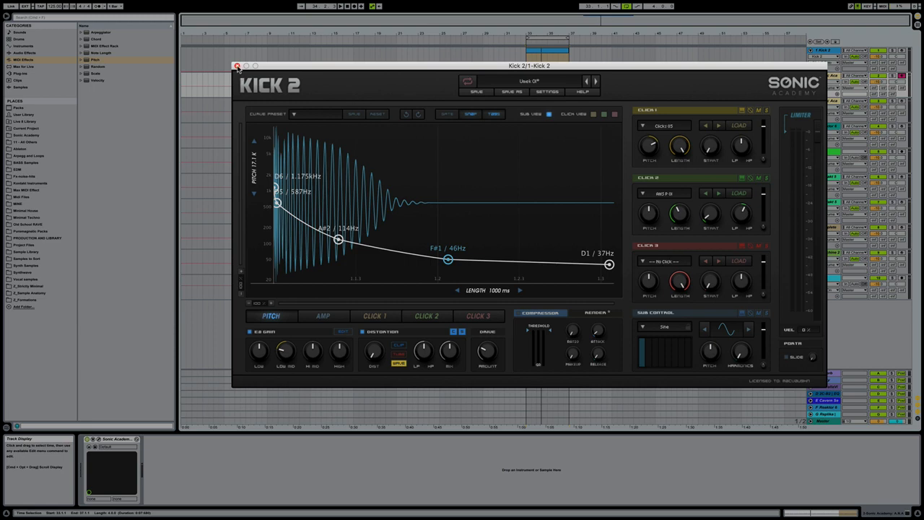
click(238, 67)
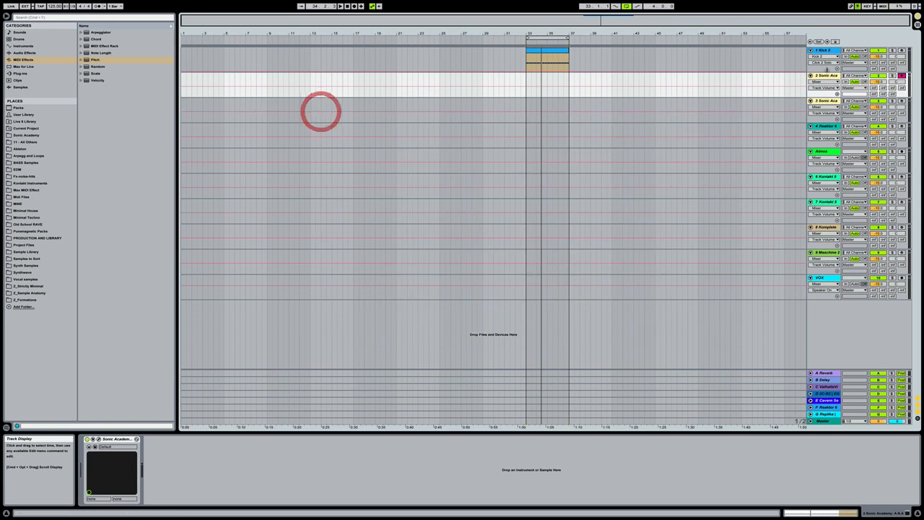
Arm the Kick 2 track and add the iZotope Neutron plug-in after Kick 2 in its device chain.
click(902, 51)
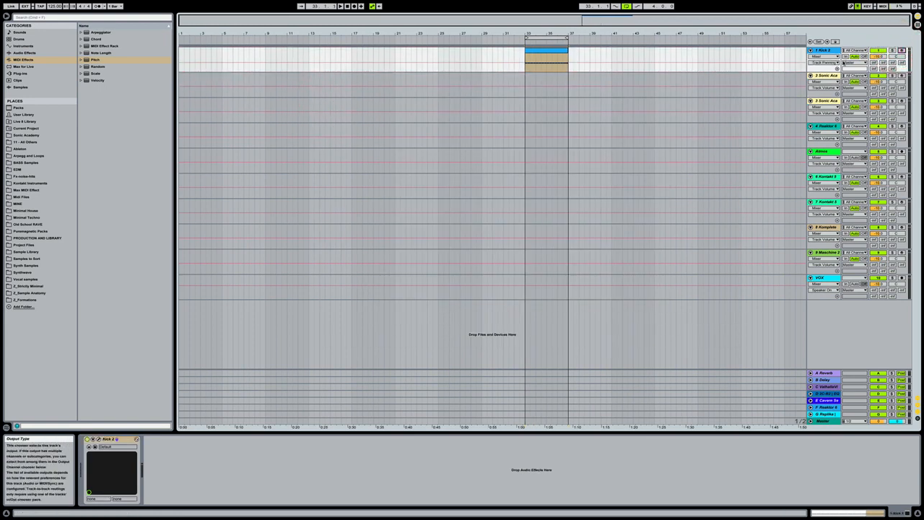
click(26, 73)
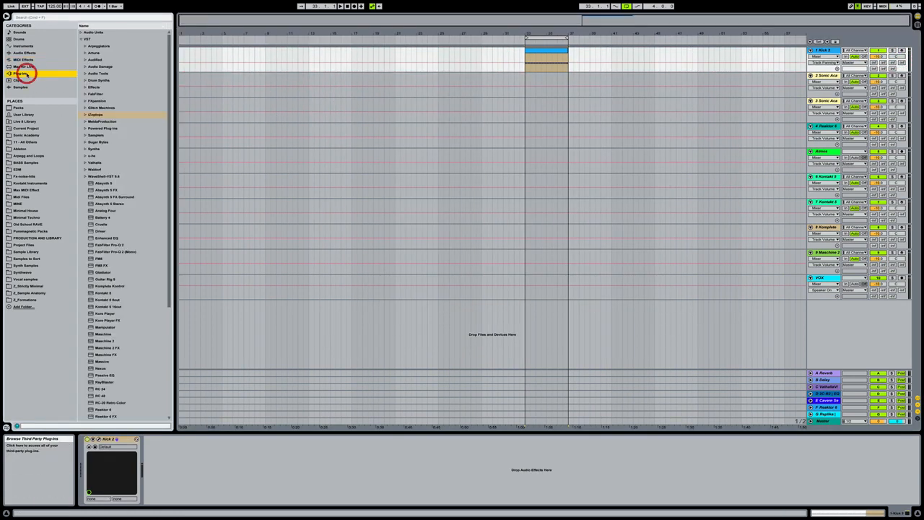
click(85, 115)
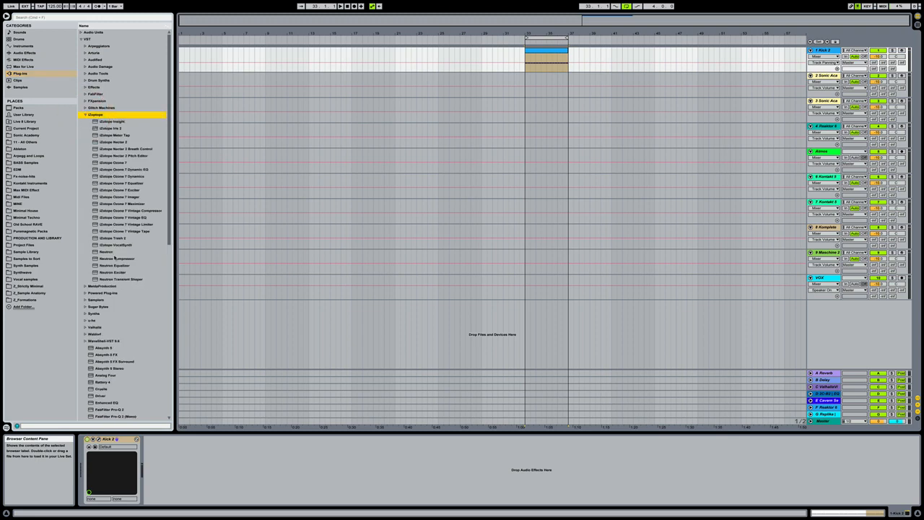
click(107, 252)
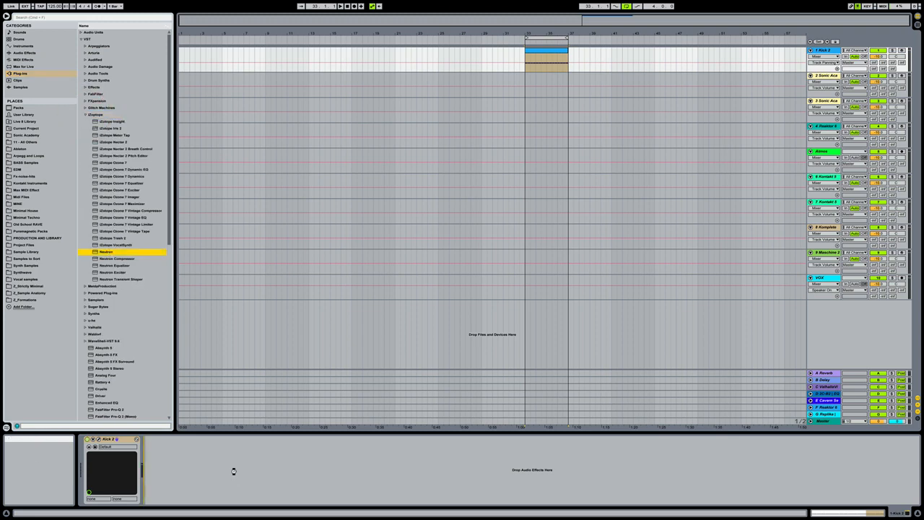
drag(233, 471, 232, 474)
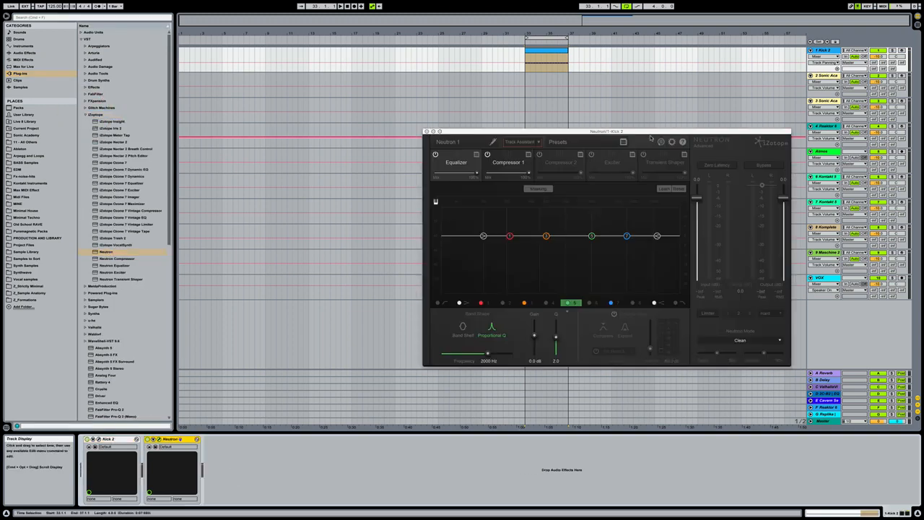
Run Neutron's Track Assistant on the kick in an enlarged plug-in window while the clip plays.
drag(650, 133, 638, 91)
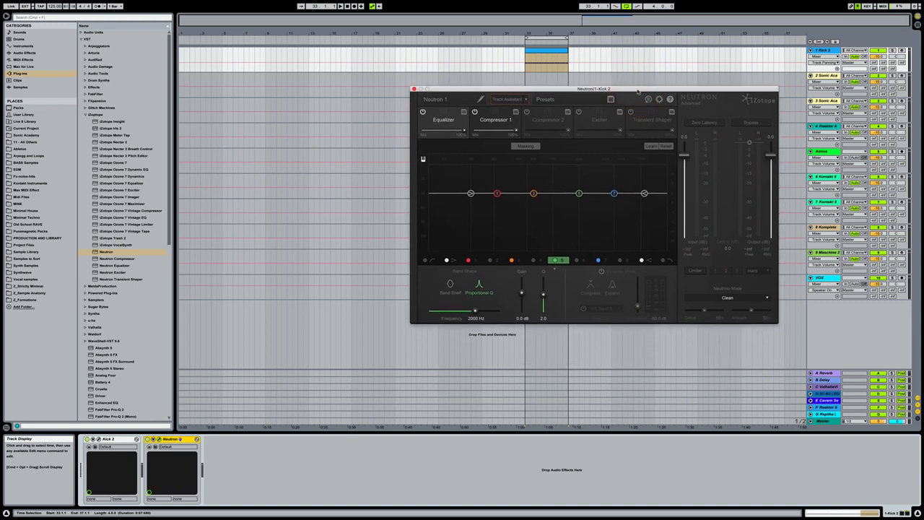
double_click(637, 89)
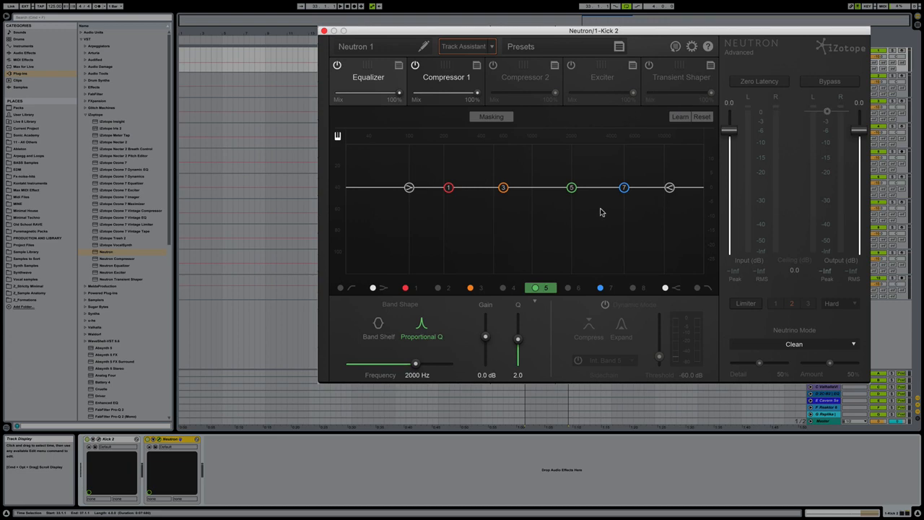
click(464, 47)
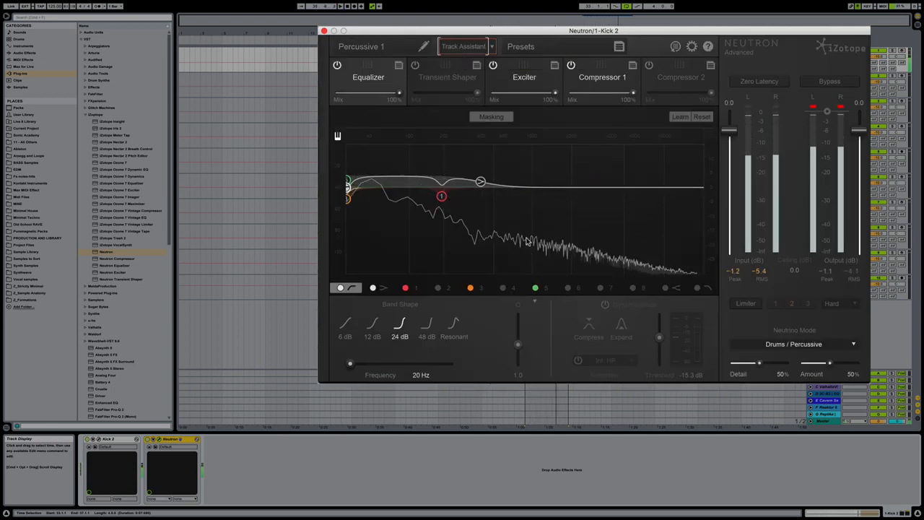
key(space)
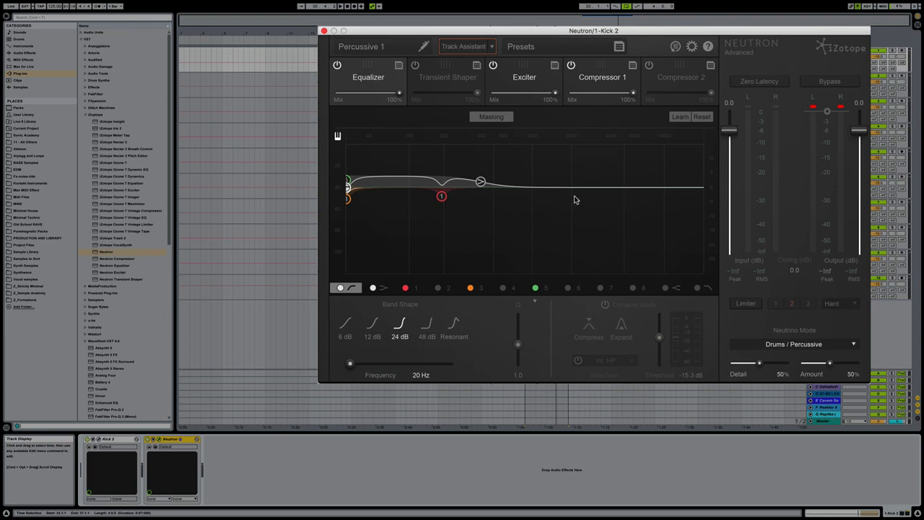
Check the Exciter and Compressor 1 settings, set the Exciter's mix to 40%, and compare the kick with the Exciter off and on.
click(524, 70)
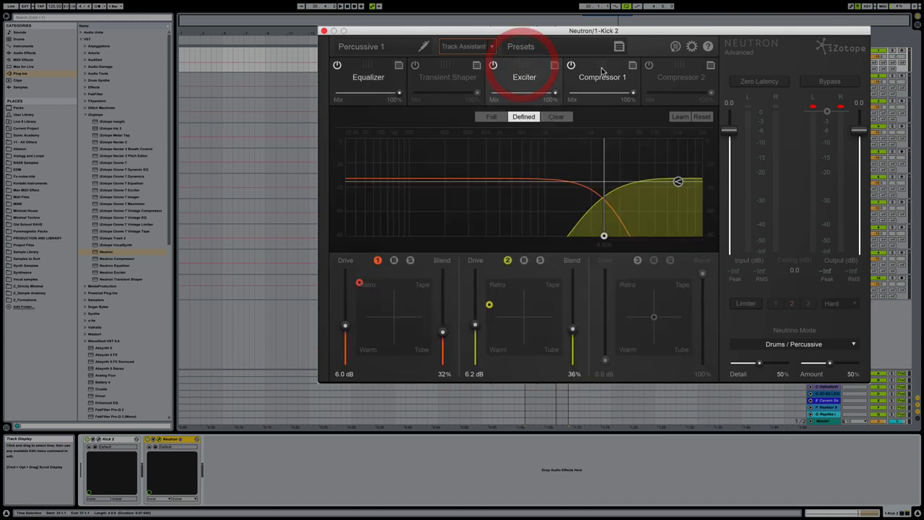
click(598, 73)
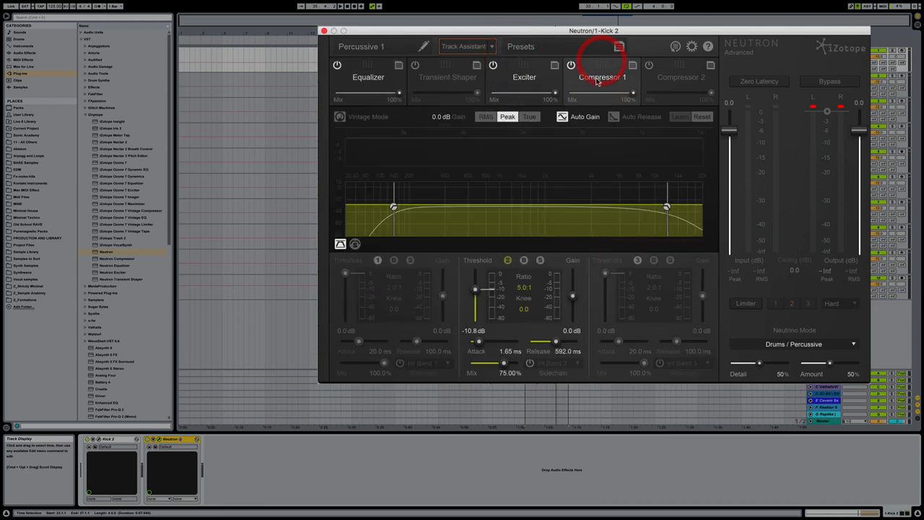
click(534, 81)
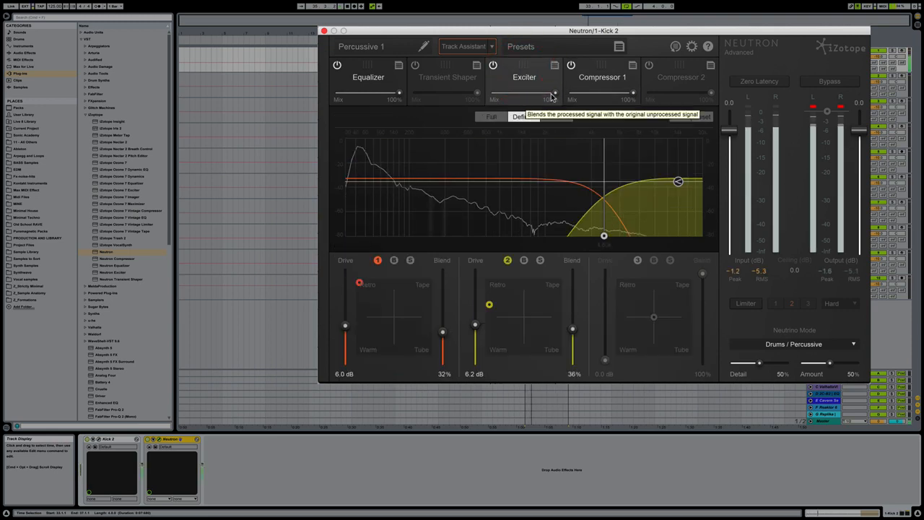
drag(555, 92, 522, 96)
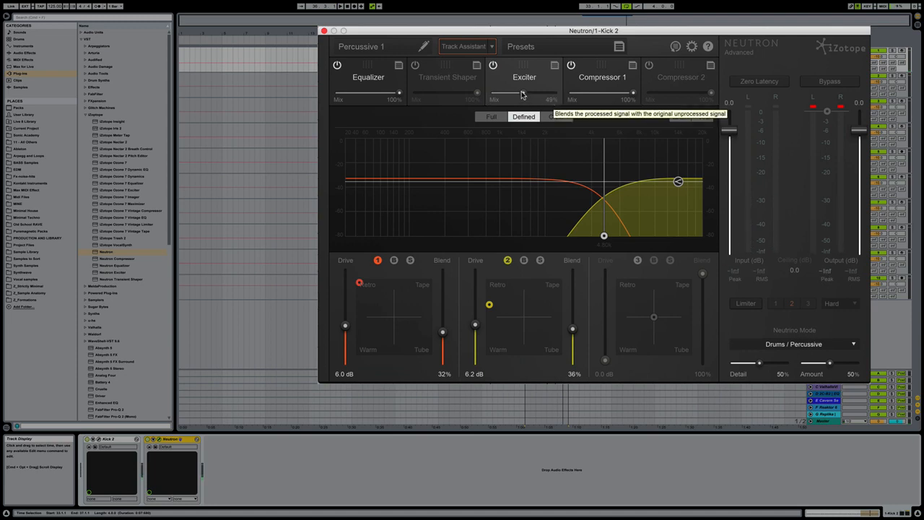
drag(523, 96, 517, 95)
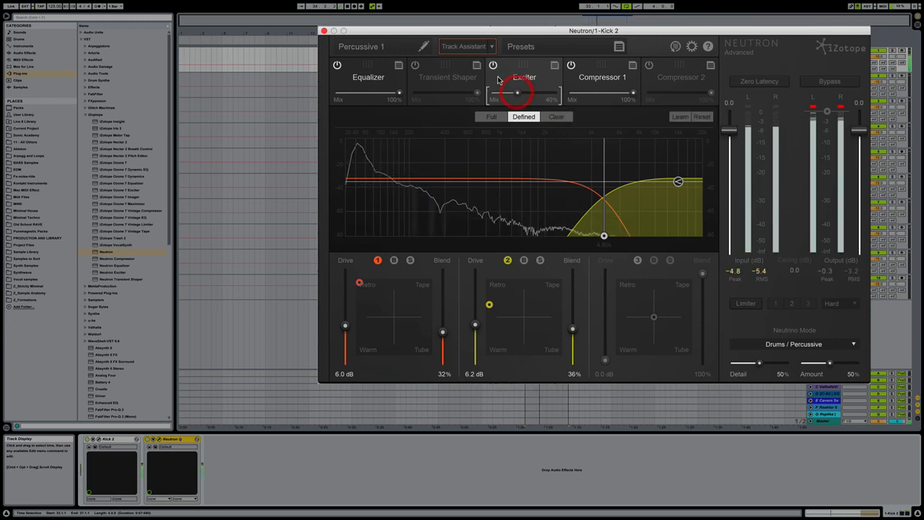
click(493, 65)
click(493, 66)
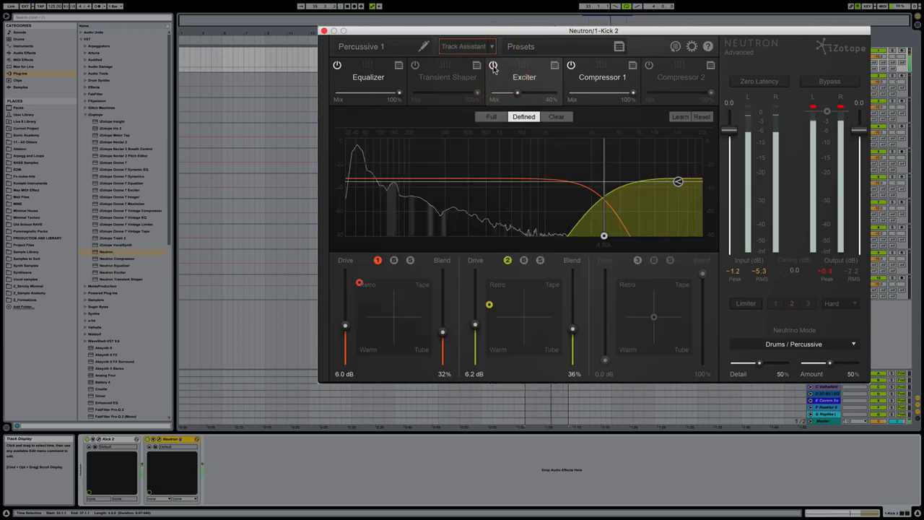
Compare the playing kick with the Compressor 1 module bypassed and enabled, leaving it enabled.
click(604, 73)
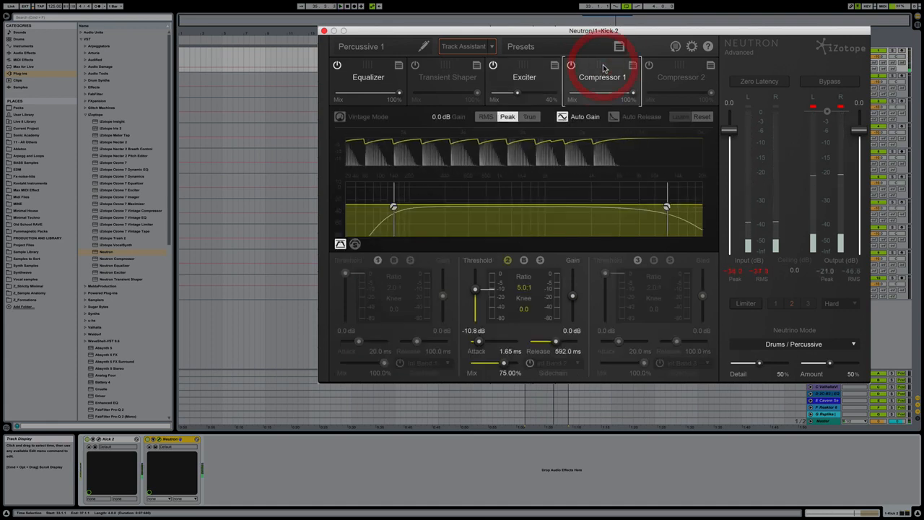
click(571, 66)
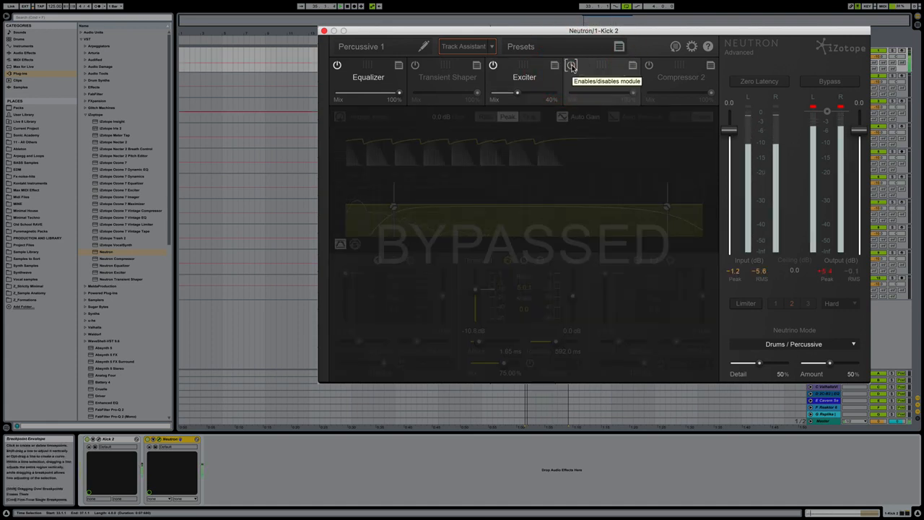
click(571, 66)
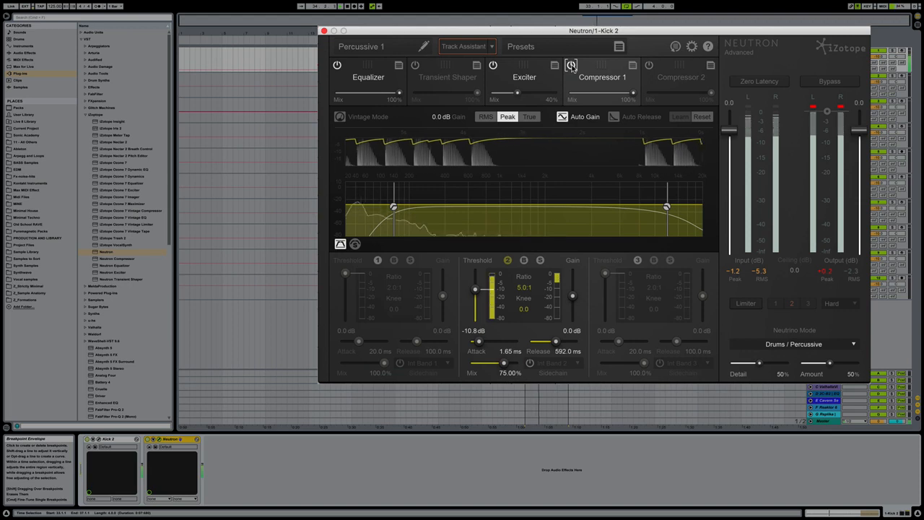
key(space)
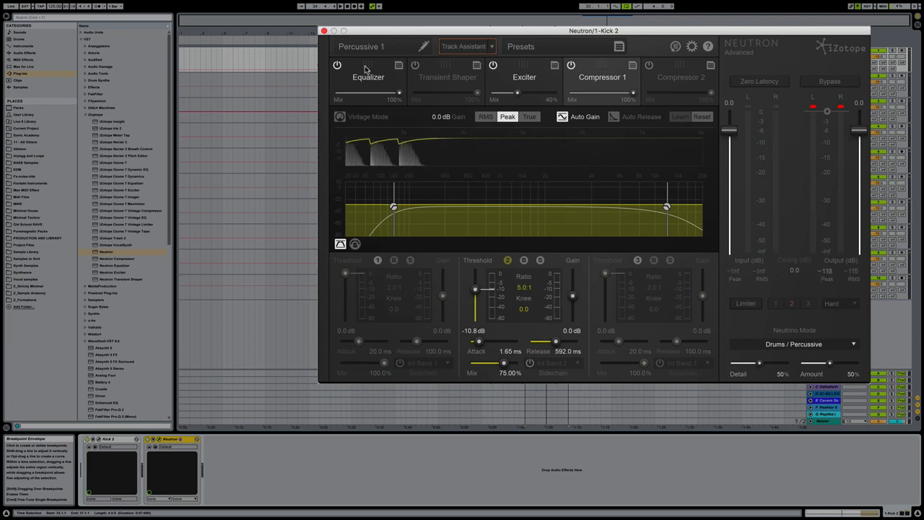
Try moving the Equalizer's low shelf up to 16188 Hz at 0.1 dB, and reset the Equalizer to its default bands.
key(space)
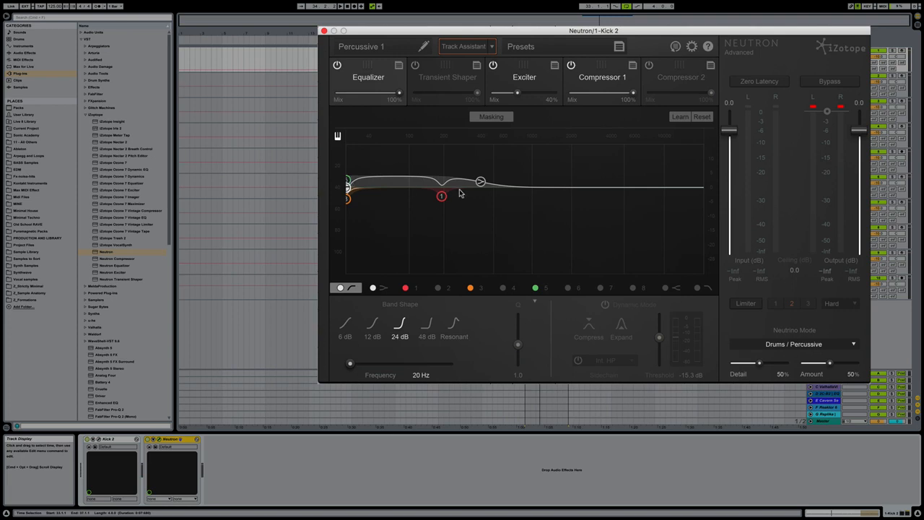
drag(481, 181, 692, 187)
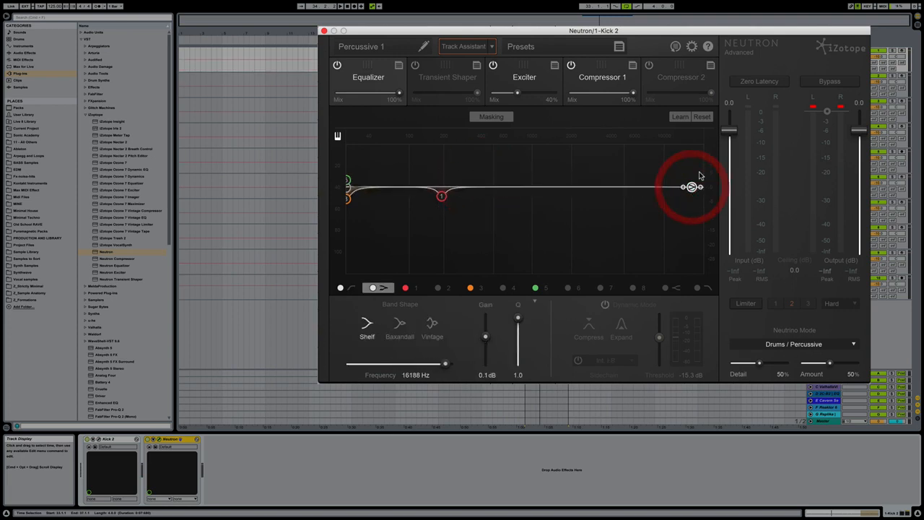
click(702, 117)
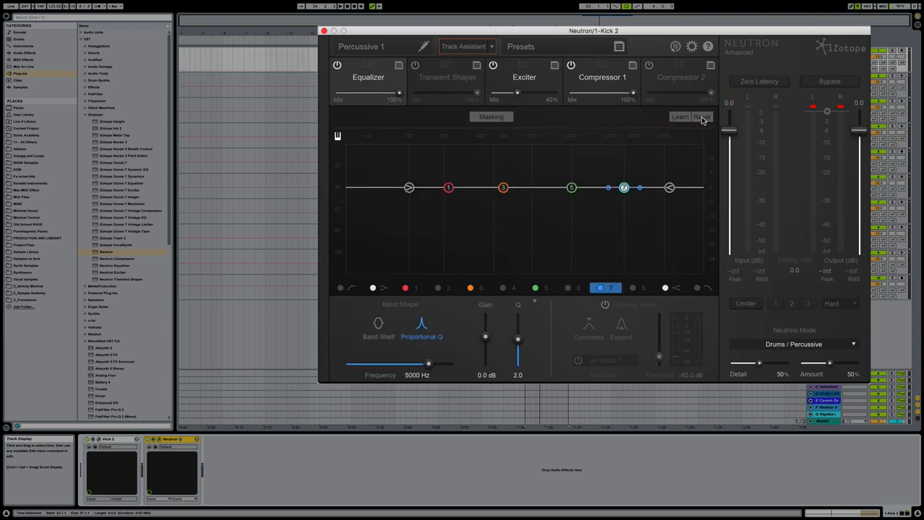
Load the SA KICK global preset into Neutron and play the kick clip.
click(618, 48)
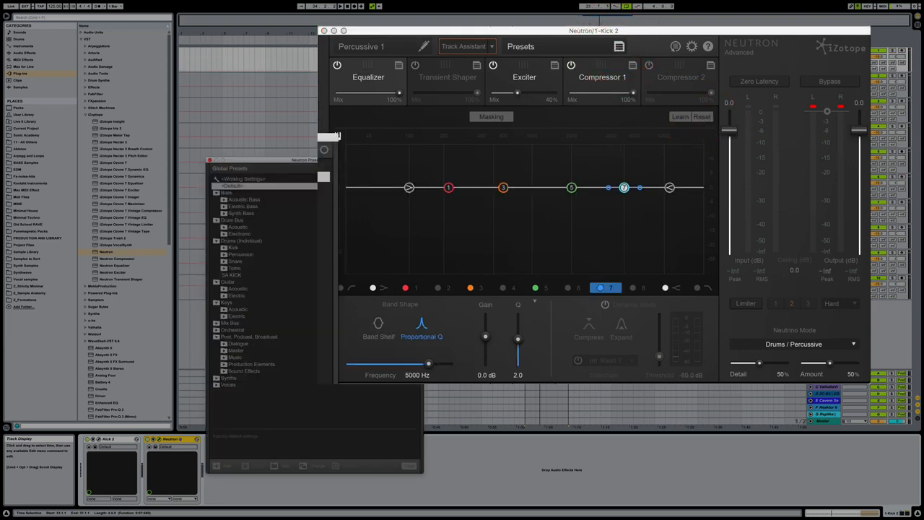
click(230, 275)
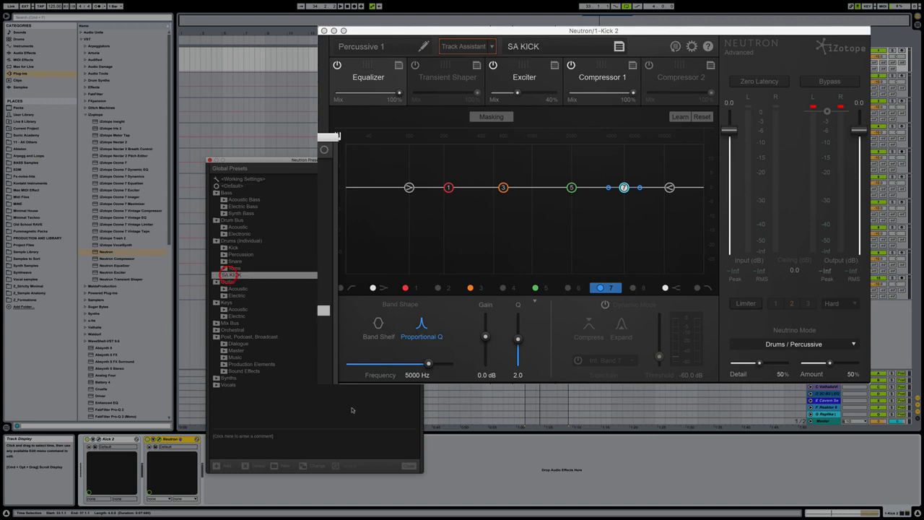
click(409, 465)
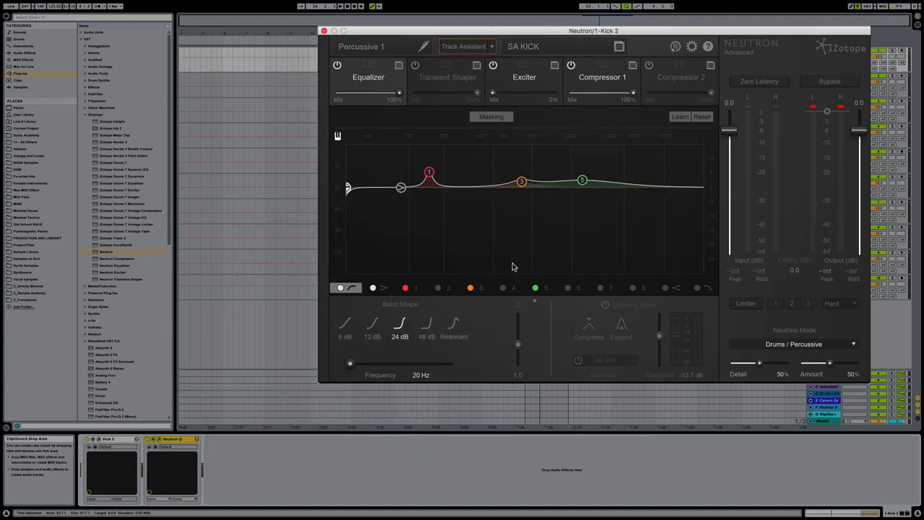
key(space)
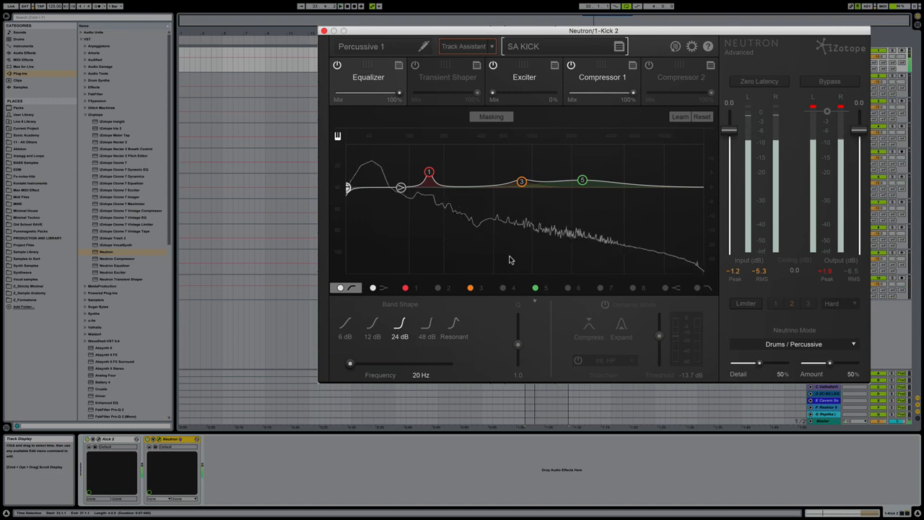
Set the Equalizer's low shelf to a 1.1 dB boost at 88 Hz and play the kick.
click(402, 189)
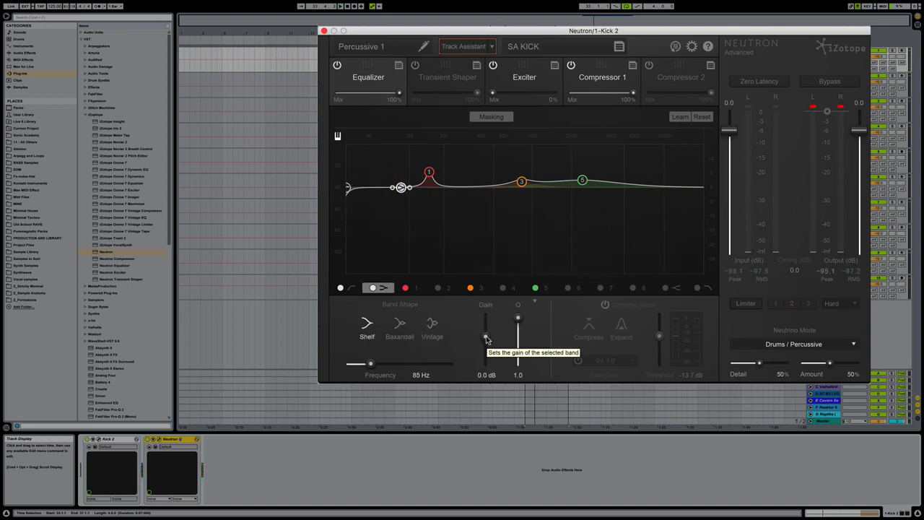
drag(485, 336, 485, 334)
mouse_move(371, 363)
mouse_down()
mouse_move(381, 364)
mouse_move(372, 366)
mouse_up()
key(space)
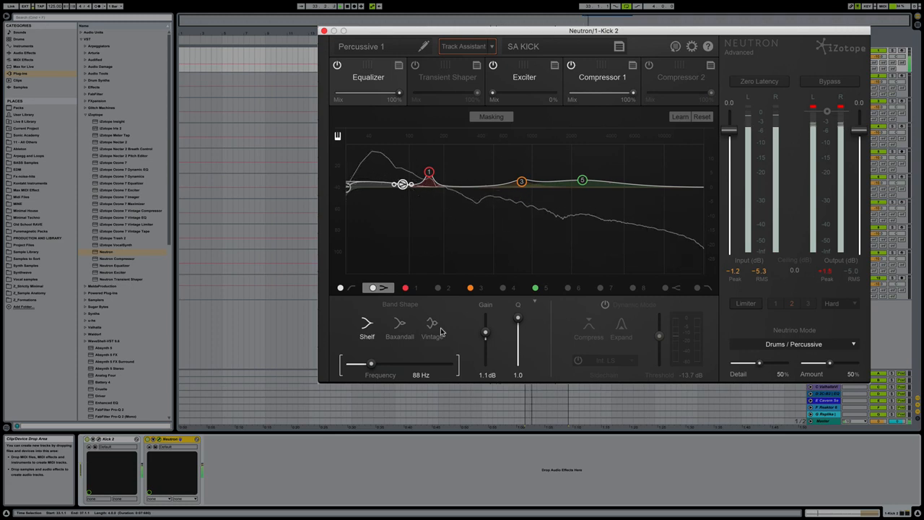
Audition the Equalizer's bands 1, 3 and 5 in turn while the kick plays, and stop playback.
click(429, 172)
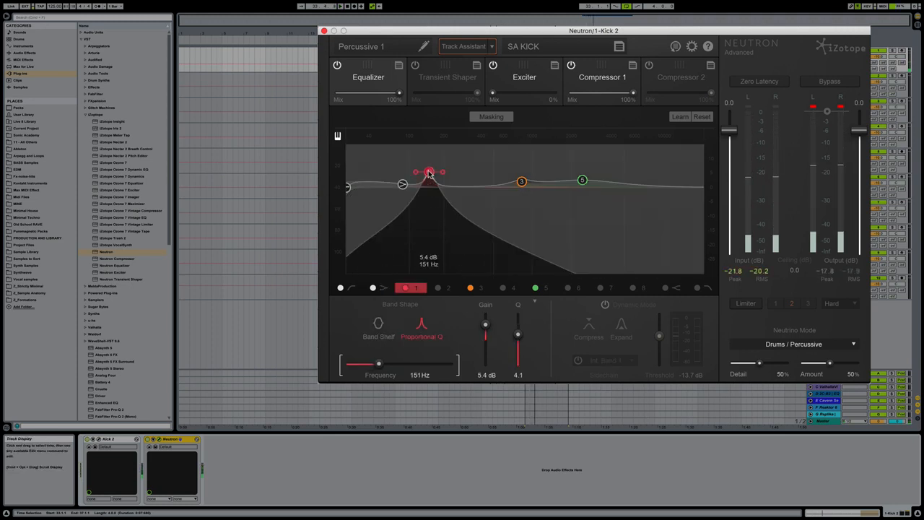
drag(429, 172, 427, 172)
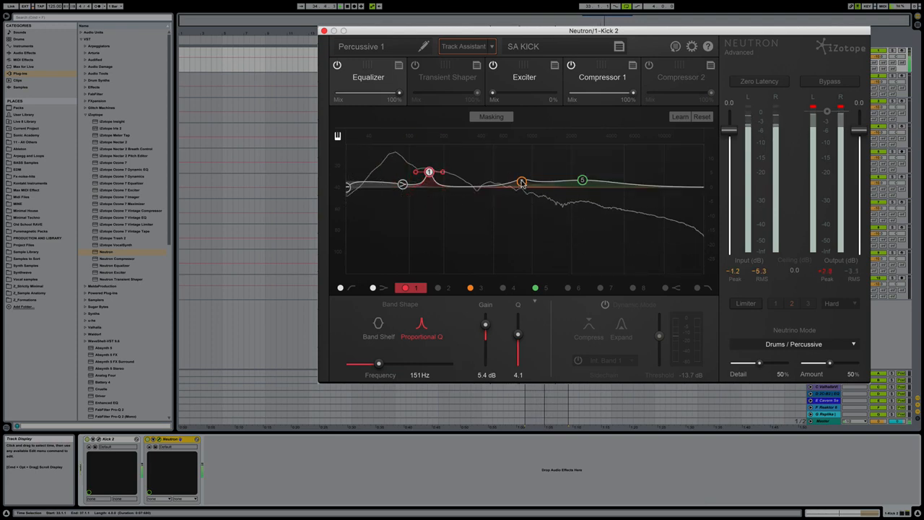
click(522, 181)
drag(522, 181, 522, 182)
drag(582, 180, 582, 182)
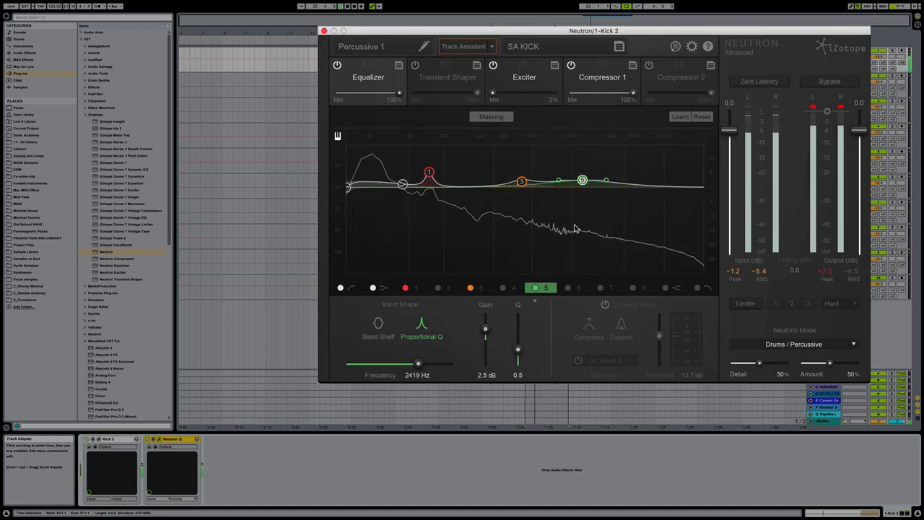
key(space)
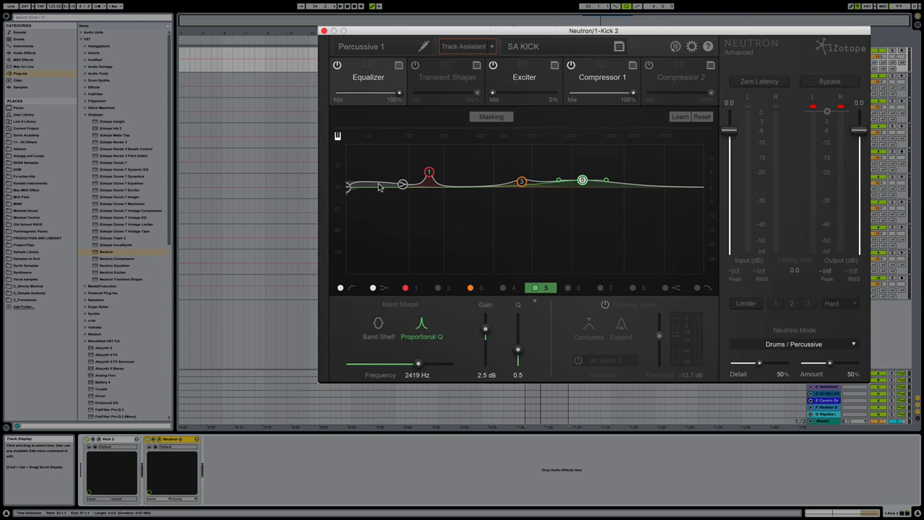
Go through the Equalizer's bands 1, 3 and 5, setting band 5 to 2412 Hz with a 2.6 dB boost.
click(428, 177)
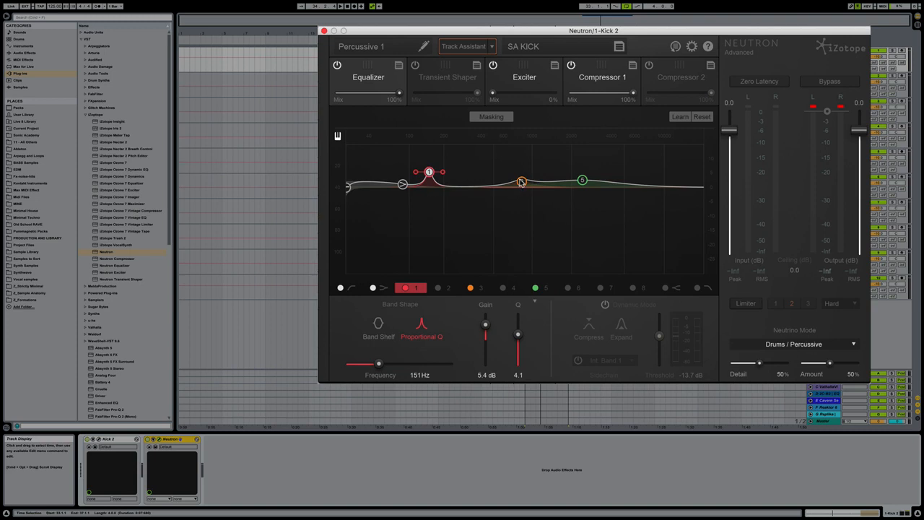
click(582, 181)
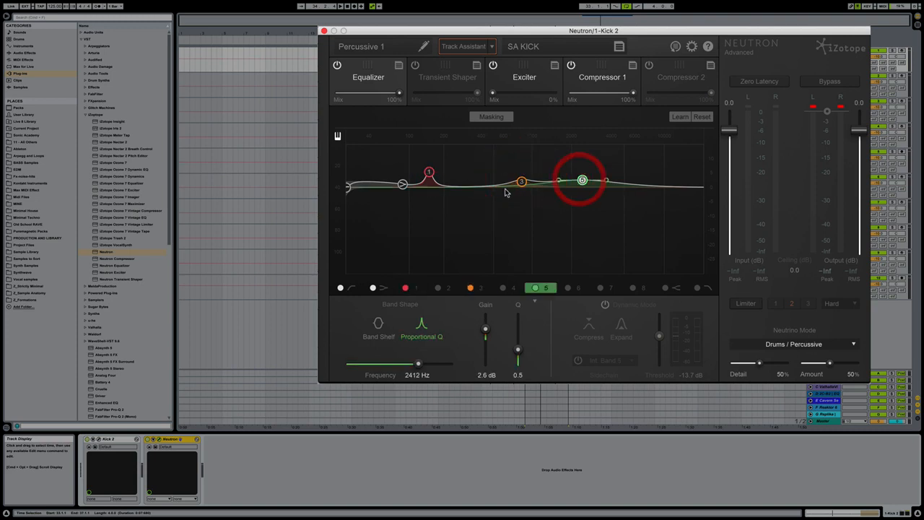
click(517, 183)
click(582, 181)
key(space)
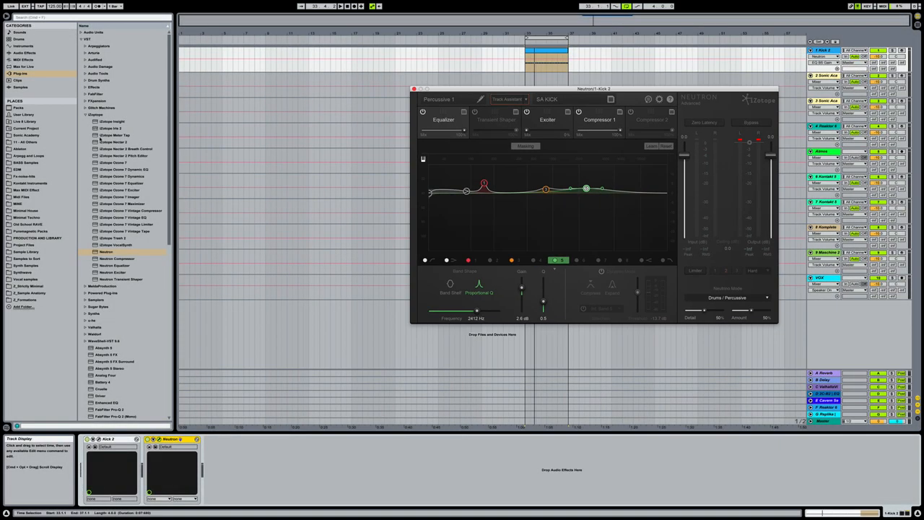
Add an EQ Eight after Neutron on the kick track and make its band 1 a 12 dB/octave low cut.
click(84, 114)
click(21, 53)
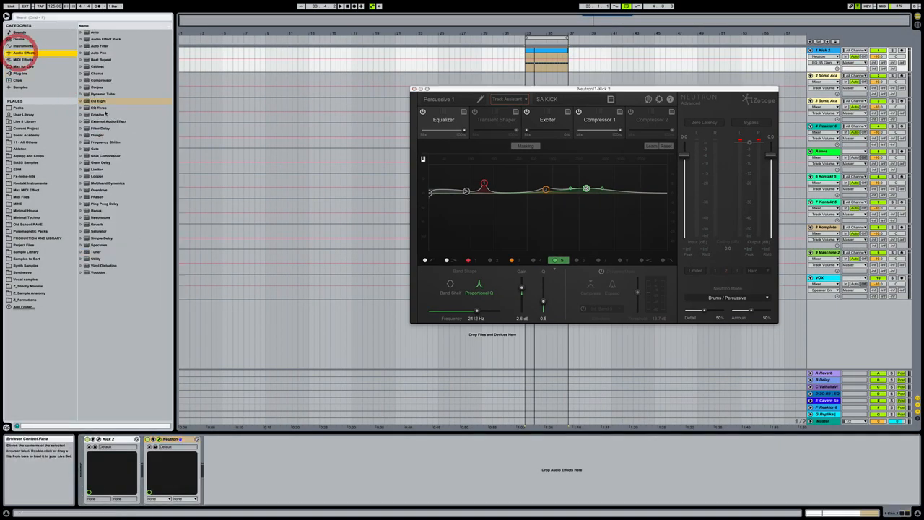
double_click(98, 101)
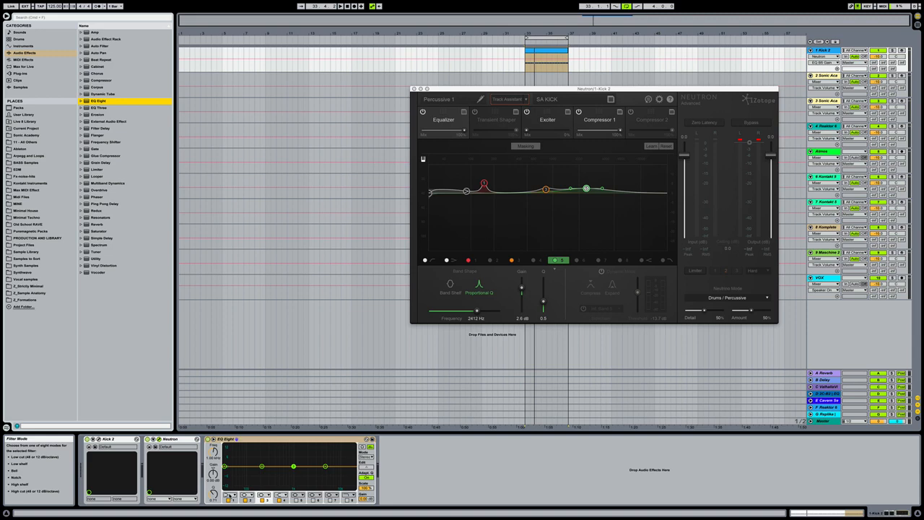
click(230, 496)
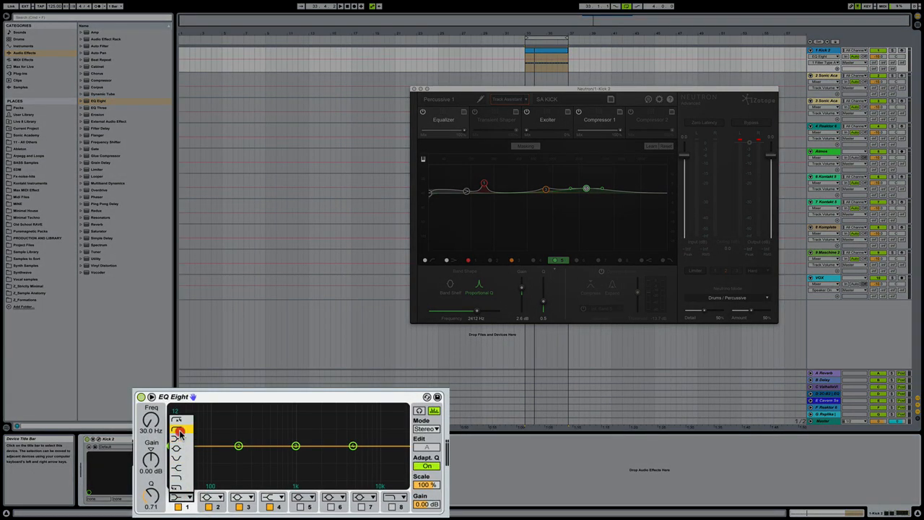
click(229, 460)
Set the EQ Eight's low cut frequency to 35 Hz while listening to the kick.
drag(157, 426, 150, 462)
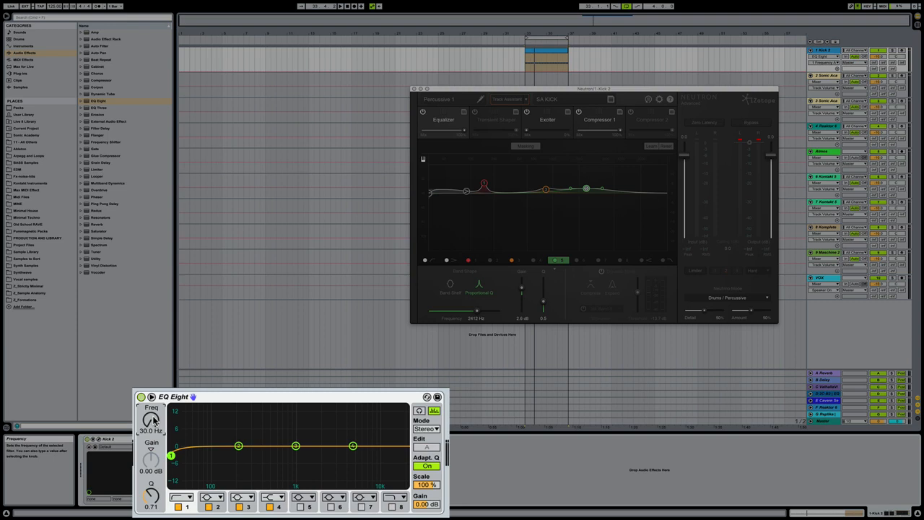
key(space)
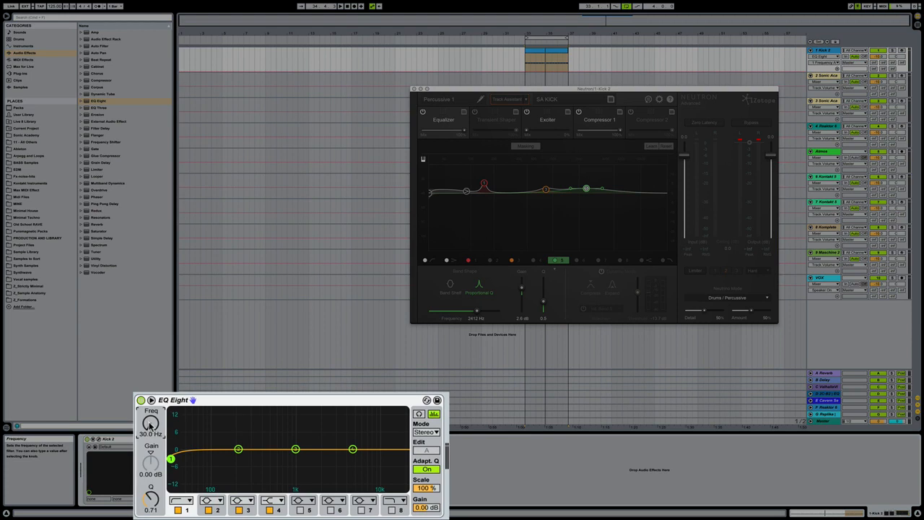
text(35)
key(Return)
key(space)
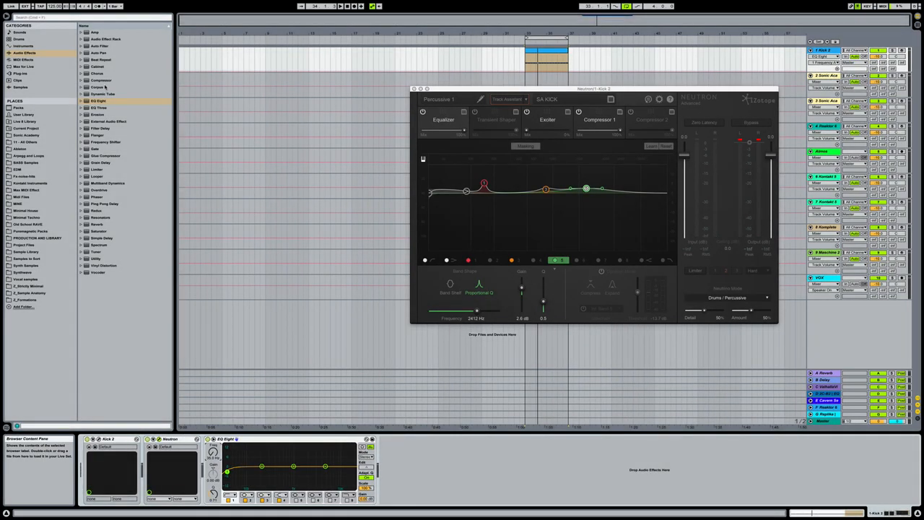
Add a Compressor with the Just a tickle preset after the EQ Eight and compare the playing kick with it off and on.
click(82, 80)
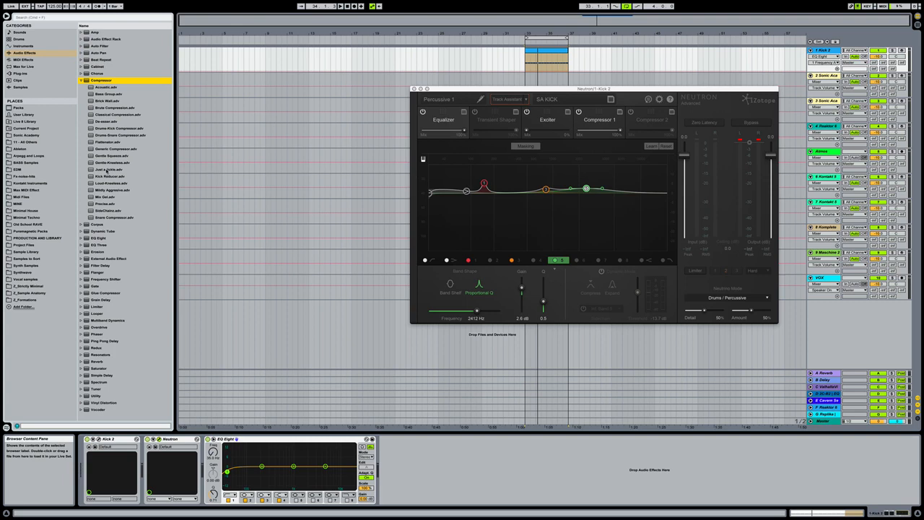
double_click(107, 170)
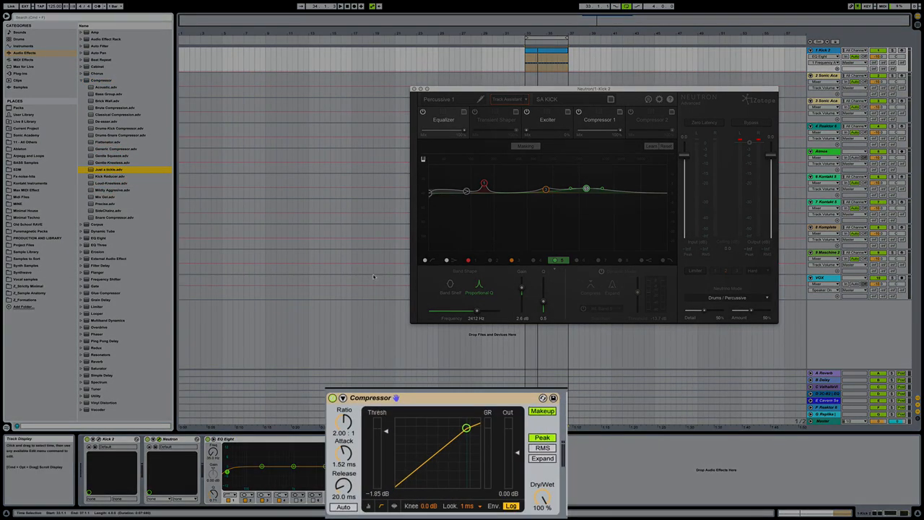
key(space)
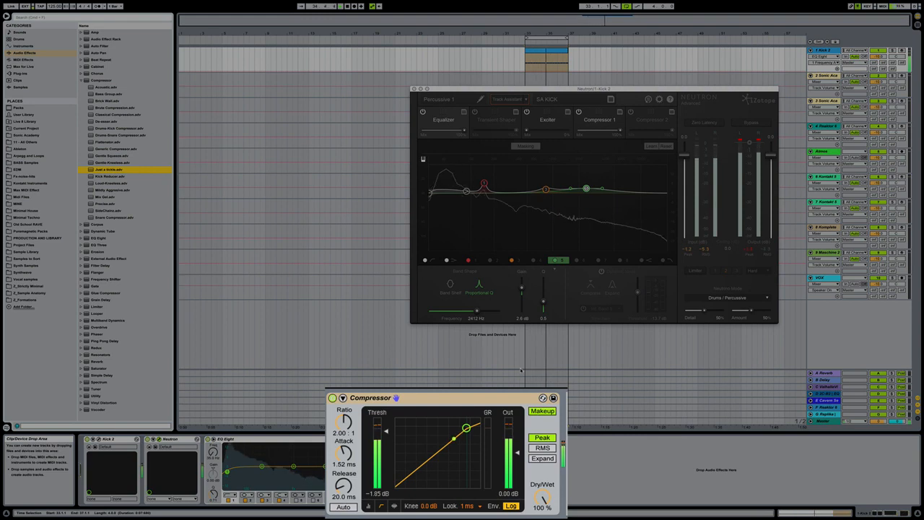
click(332, 398)
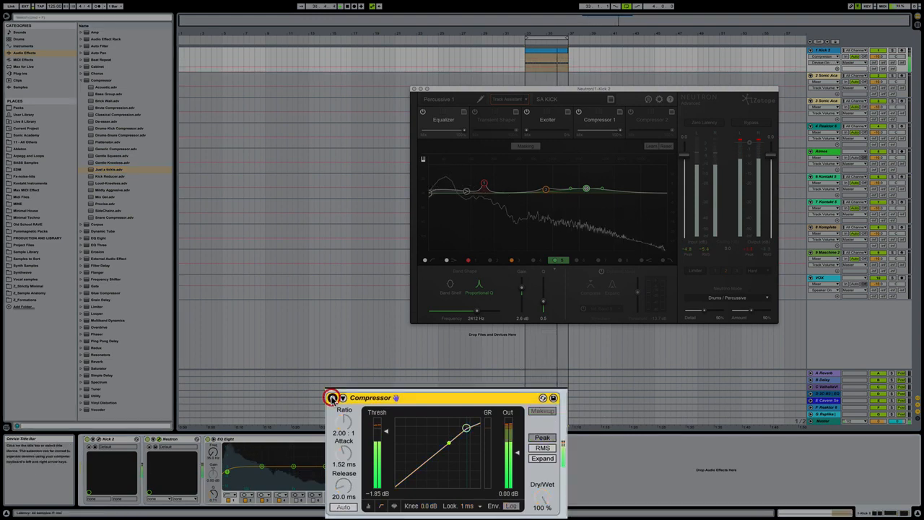
click(332, 398)
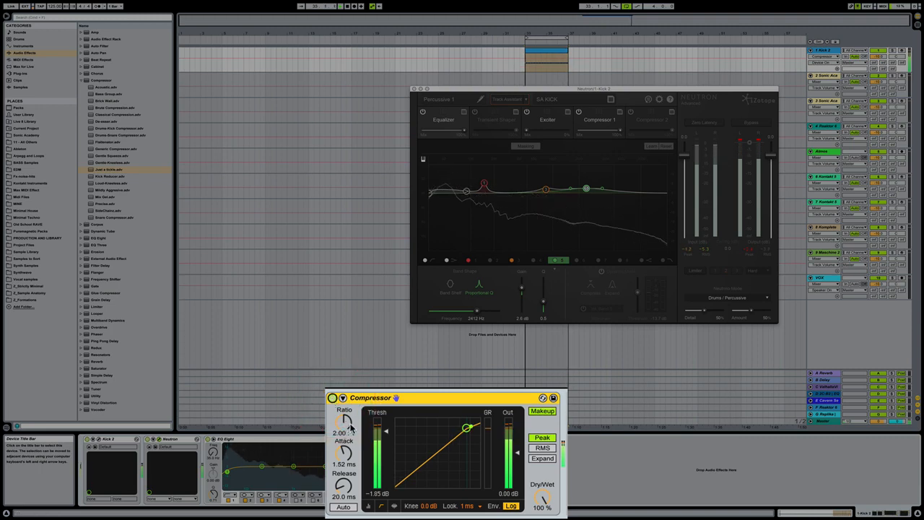
Lower the Compressor's threshold to -4.64 dB and compare the kick with the device off and on, leaving it on.
drag(390, 435, 387, 440)
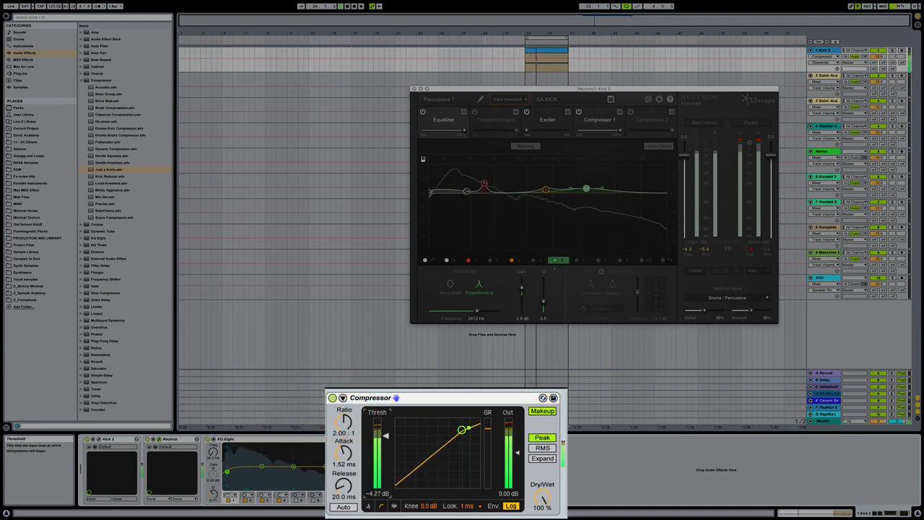
click(332, 397)
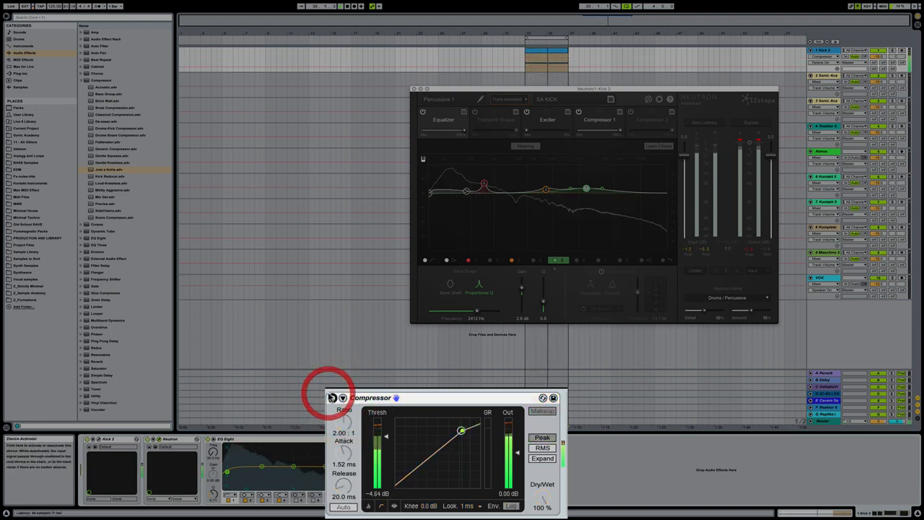
click(332, 398)
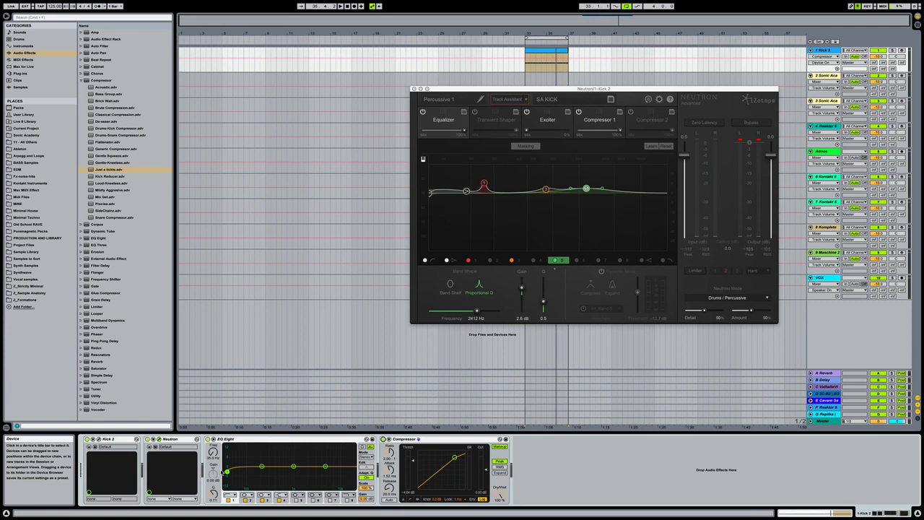
key(space)
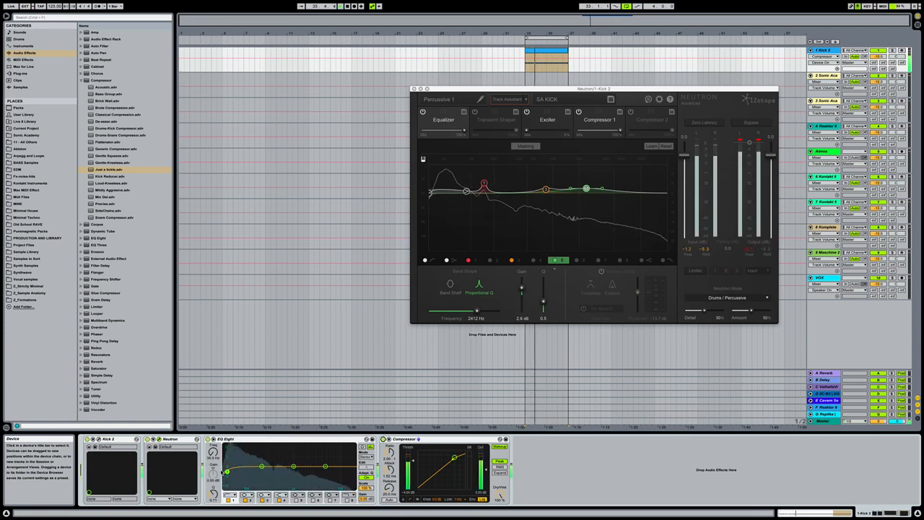
key(space)
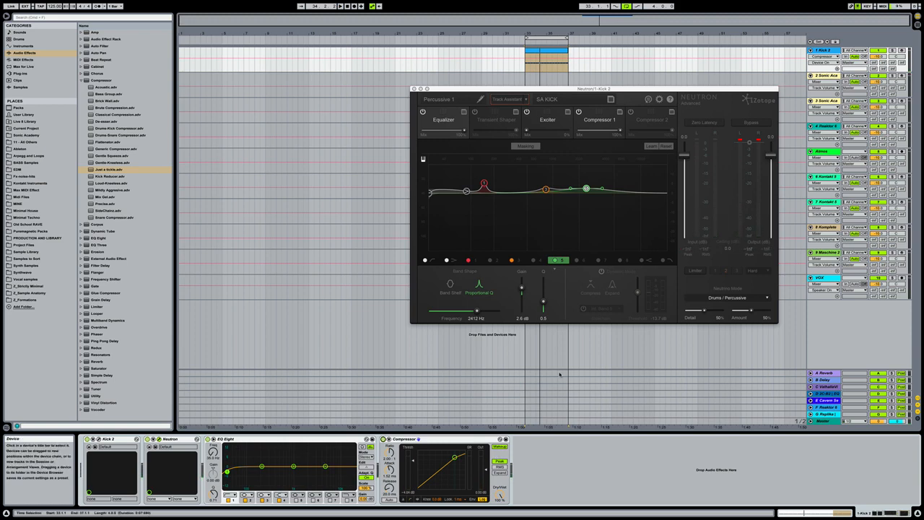
Close the Neutron window and duplicate the Kick 2 track.
click(414, 89)
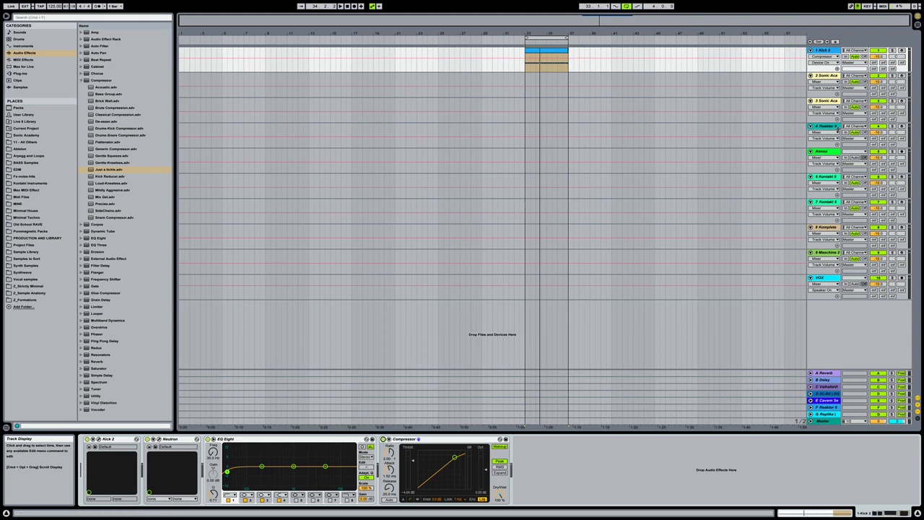
click(825, 50)
right_click(825, 47)
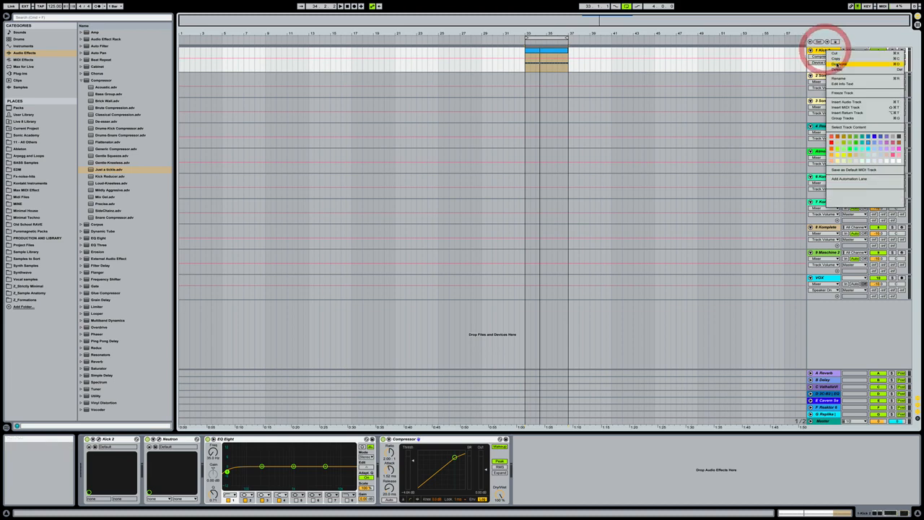
click(838, 65)
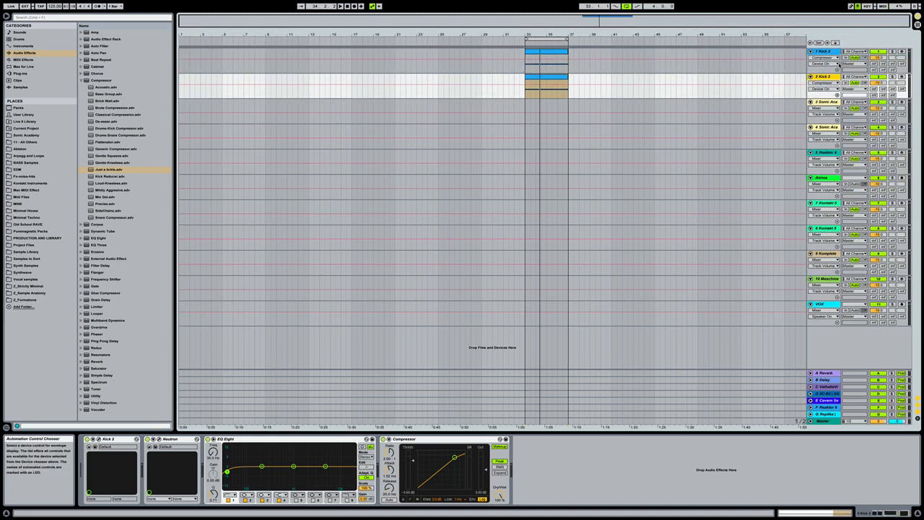
Solo the duplicated Kick 2 track and select its clip in the arrangement.
click(825, 51)
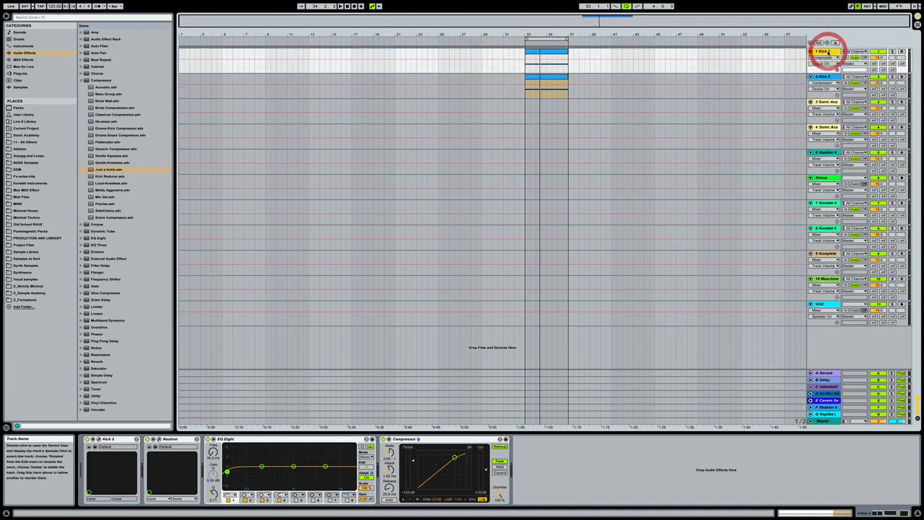
click(825, 76)
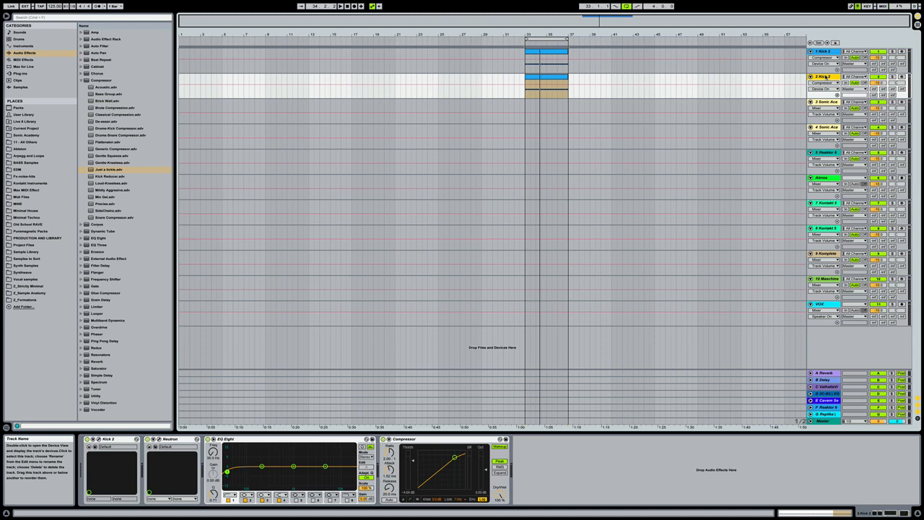
click(893, 76)
click(547, 87)
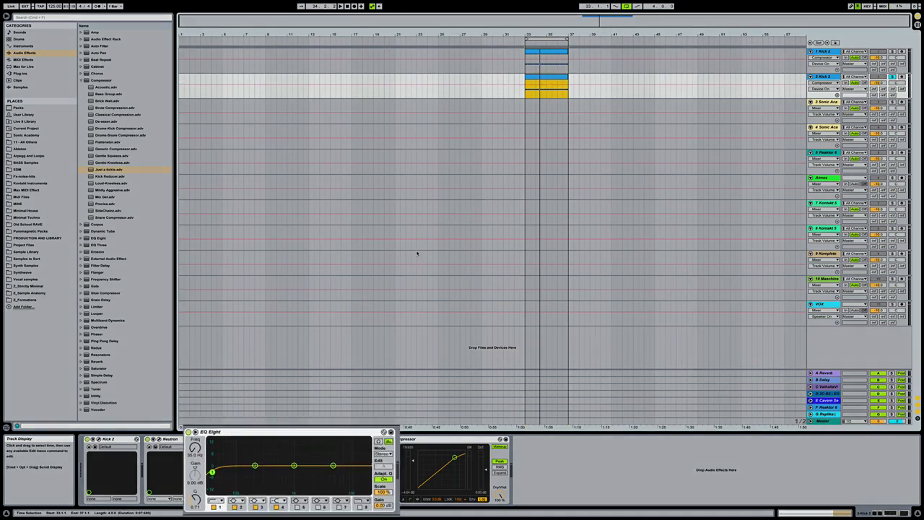
Raise the duplicated kick's EQ Eight low-cut frequency to 123 Hz and compare both kicks soloed during playback, ending with no track soloed.
key(space)
drag(212, 453, 212, 439)
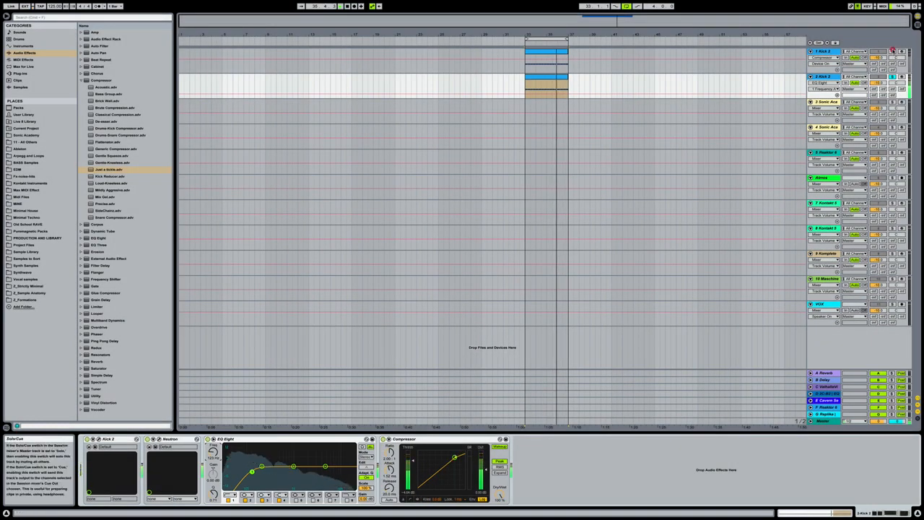
click(892, 52)
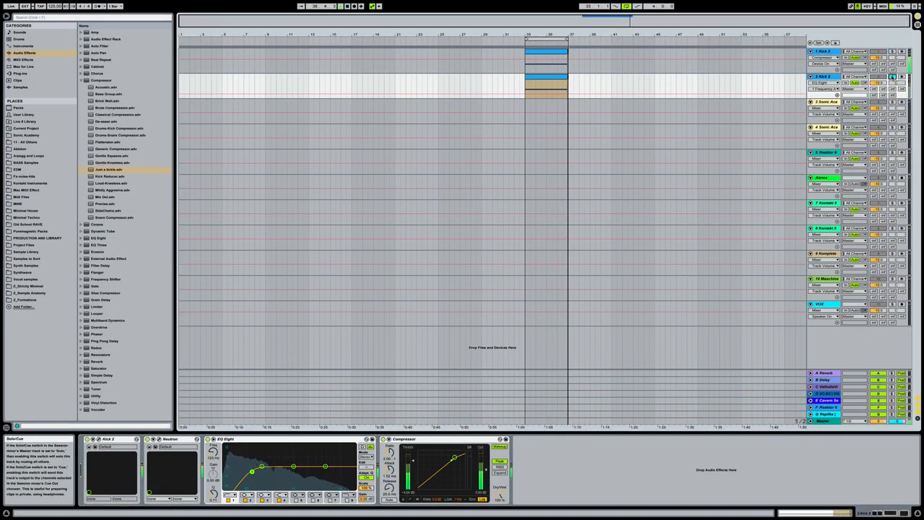
click(892, 76)
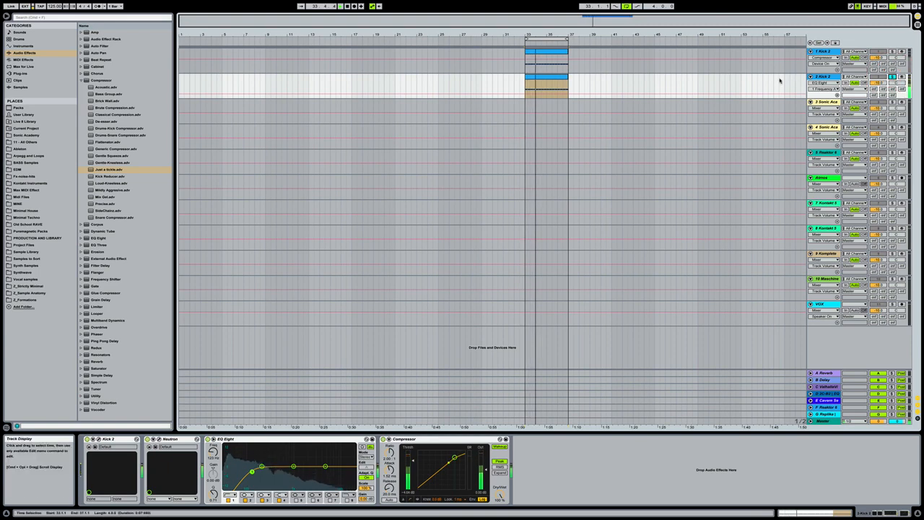
key(space)
click(892, 77)
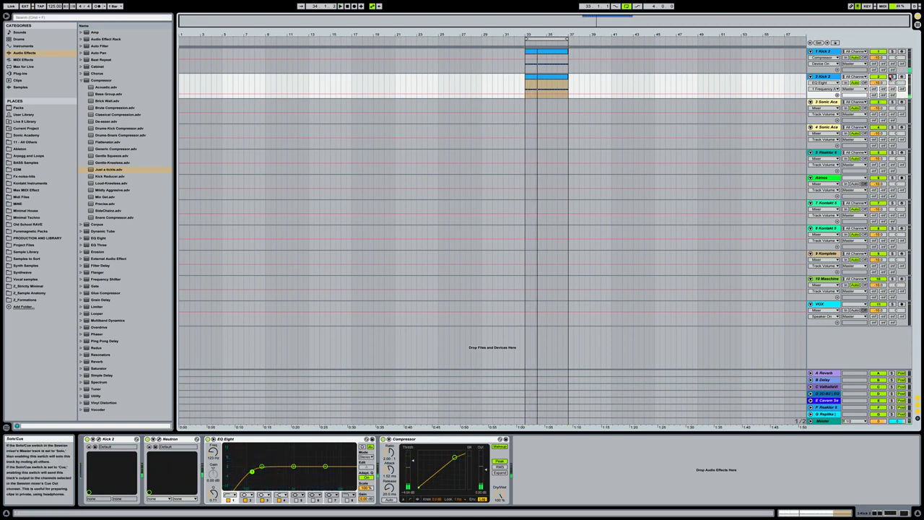
Rename the duplicated Kick 2 track as FILTER KICK and compare its device chain with the original kick's, leaving the renamed track selected.
click(822, 76)
key(super+r)
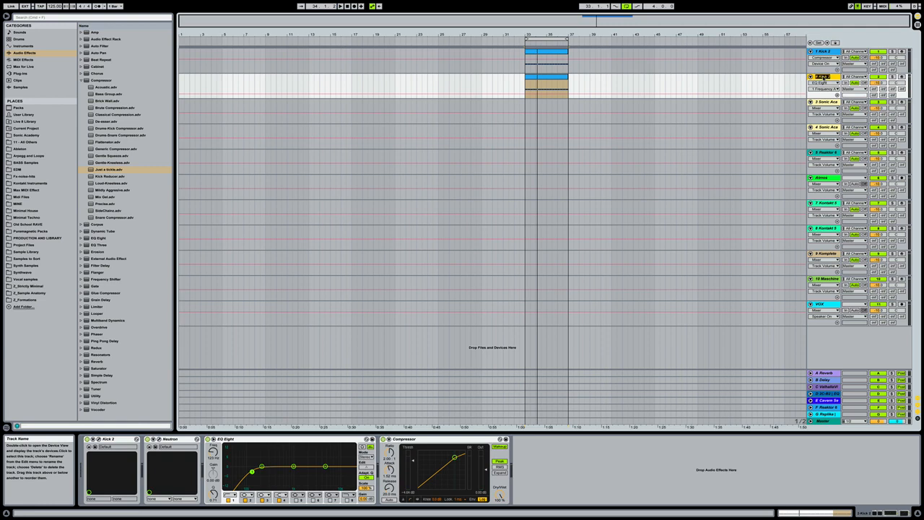
text(FILTER KICK)
key(Return)
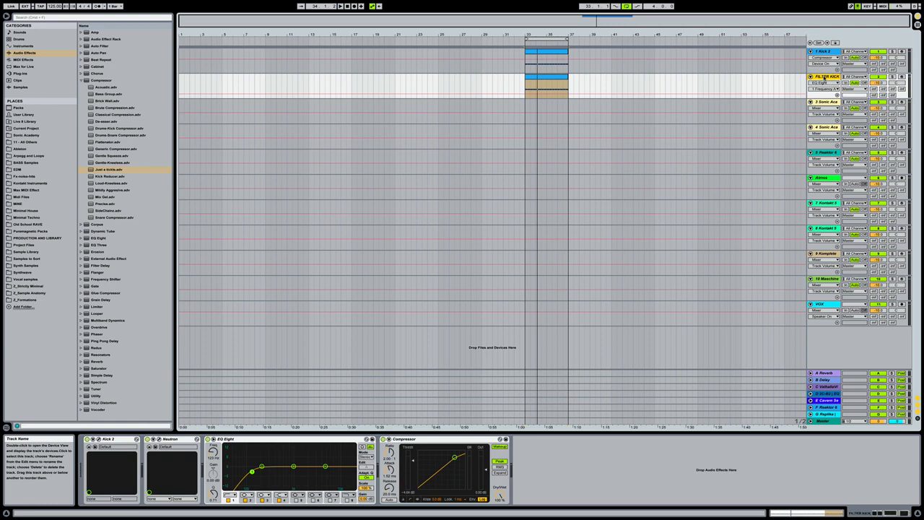
click(824, 51)
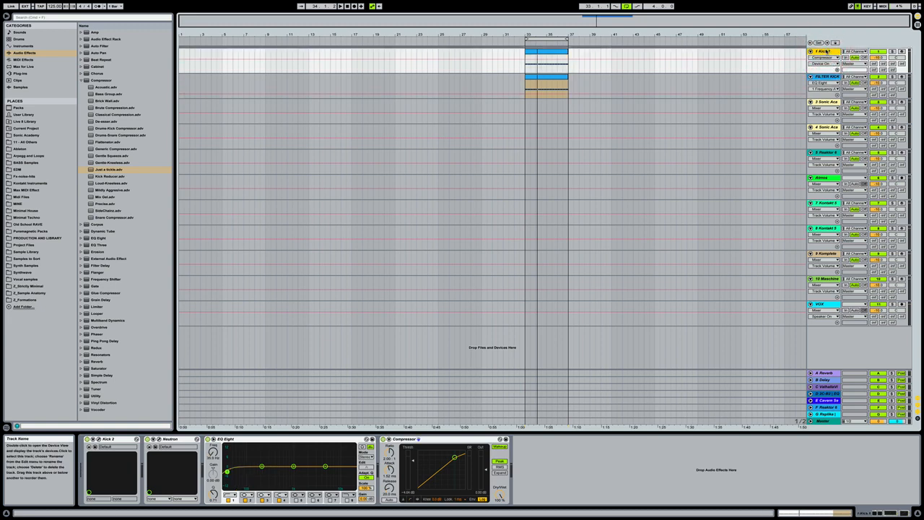
click(827, 76)
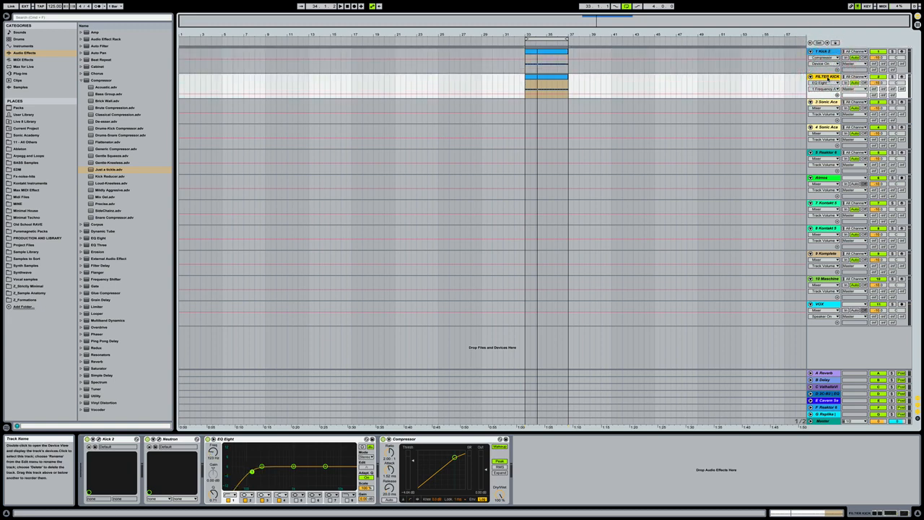